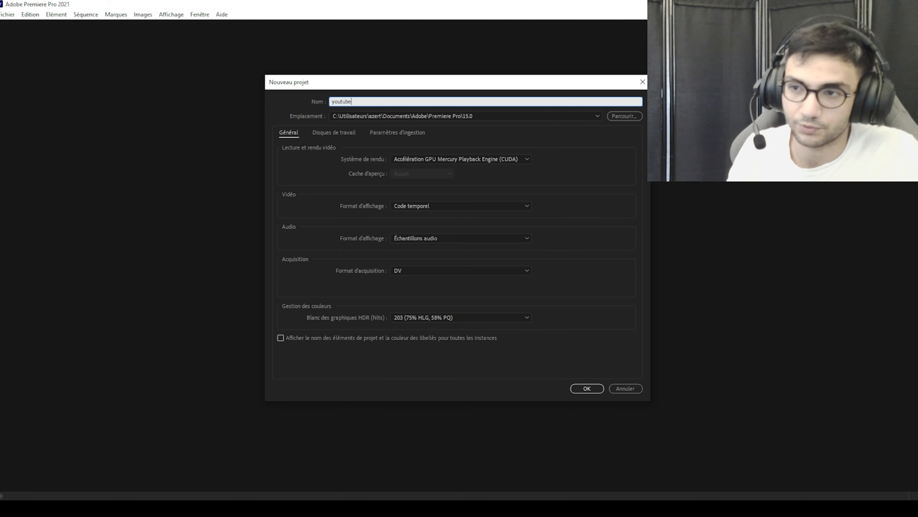
Name the new project "youtube shorts example" and create it with the default settings.
text(xample)
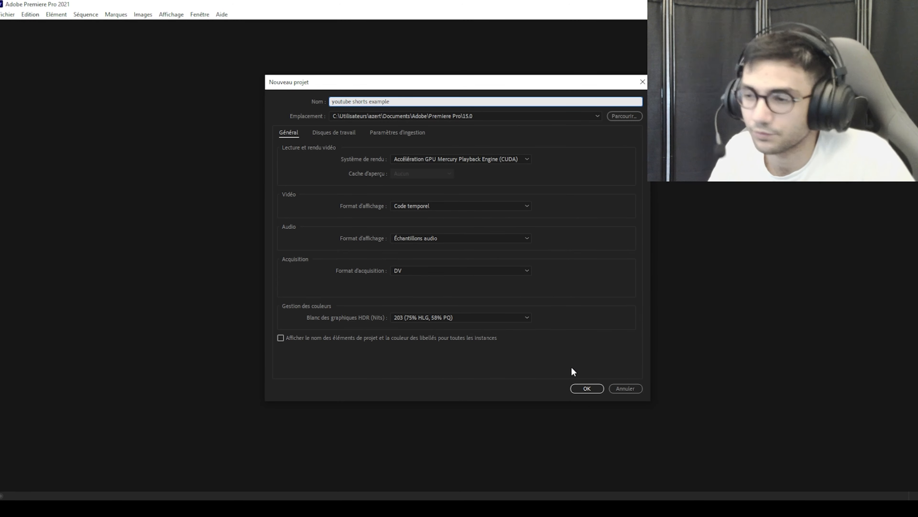
click(586, 388)
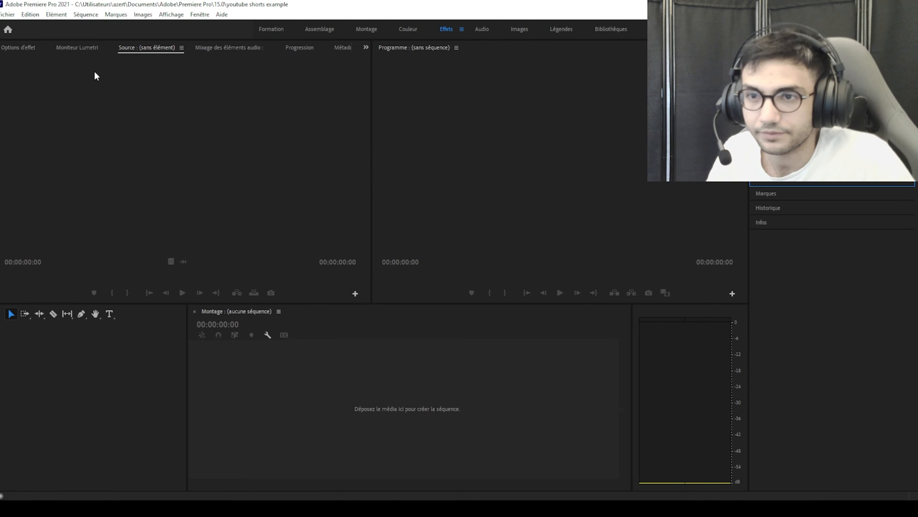
Start a new sequence and set its editing mode to DSLR.
click(7, 14)
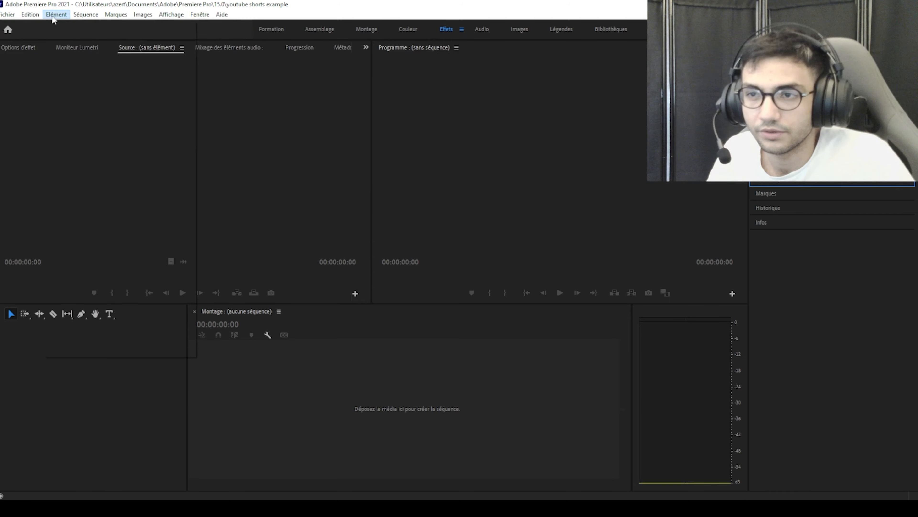
mouse_move(73, 28)
click(172, 46)
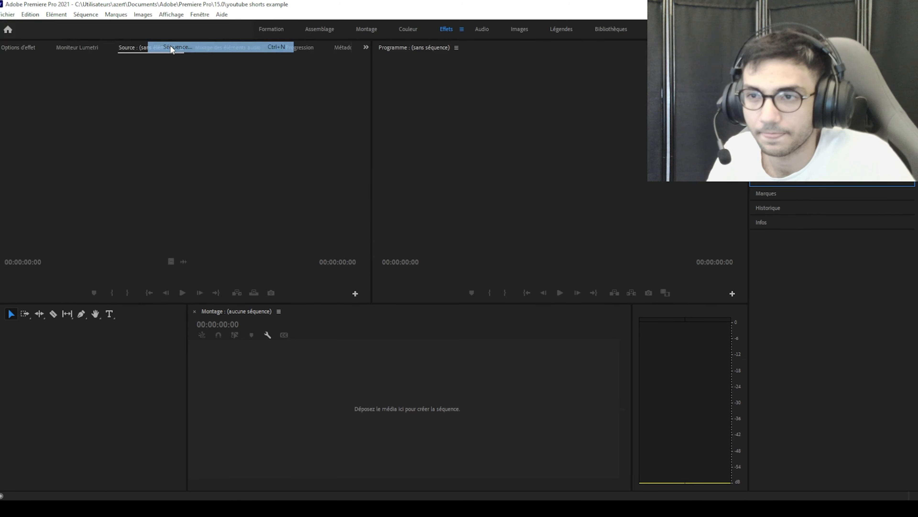
click(398, 95)
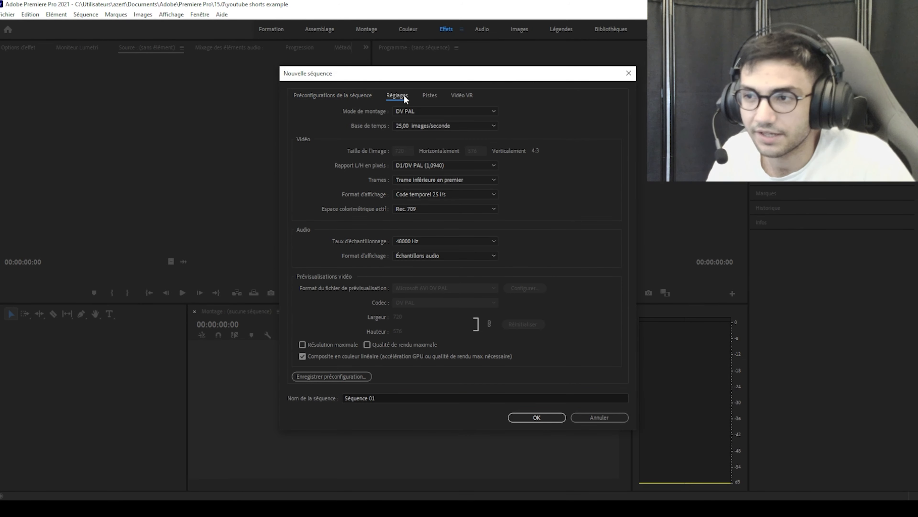
click(404, 110)
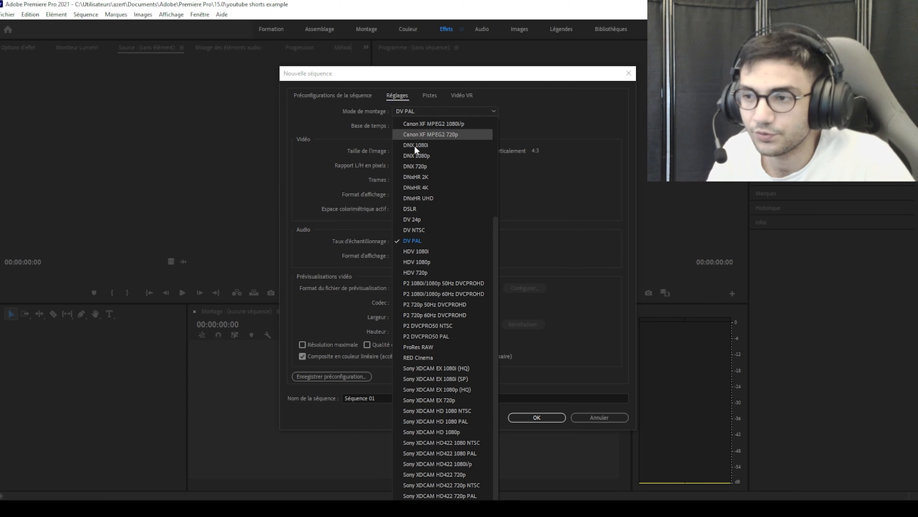
click(413, 209)
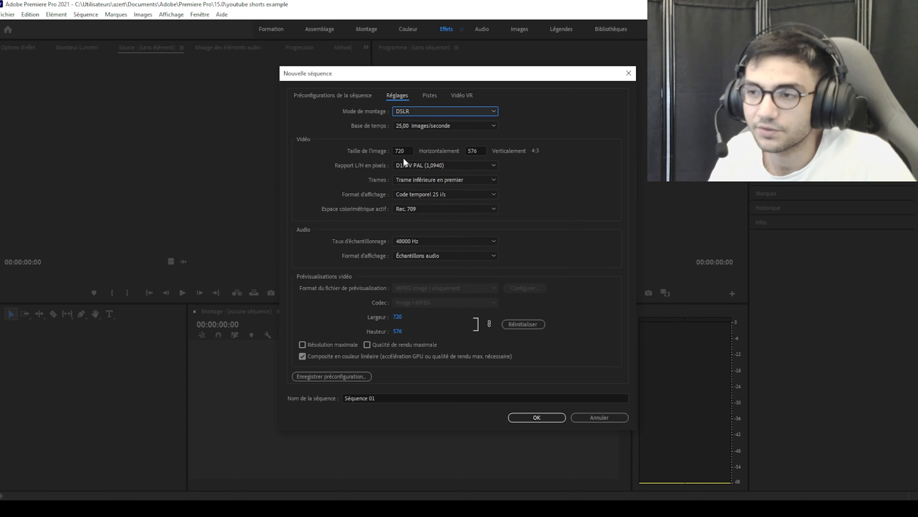
click(419, 109)
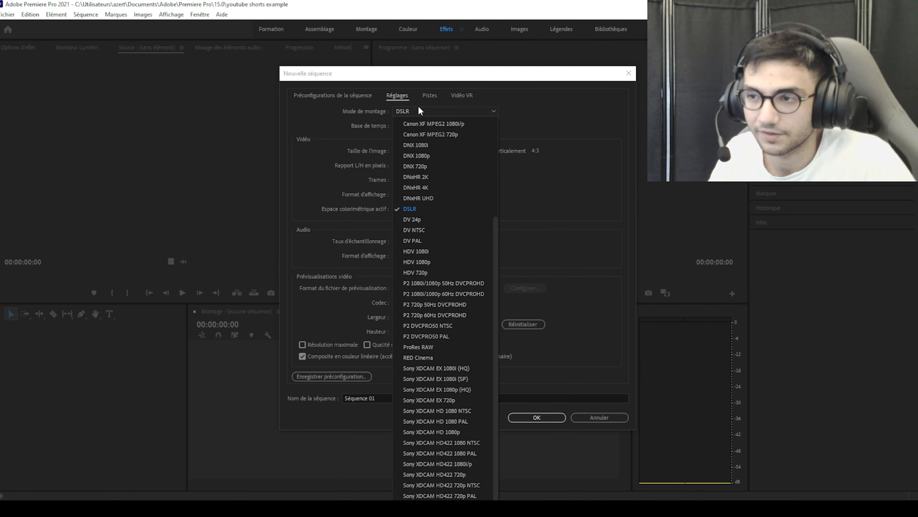
click(408, 209)
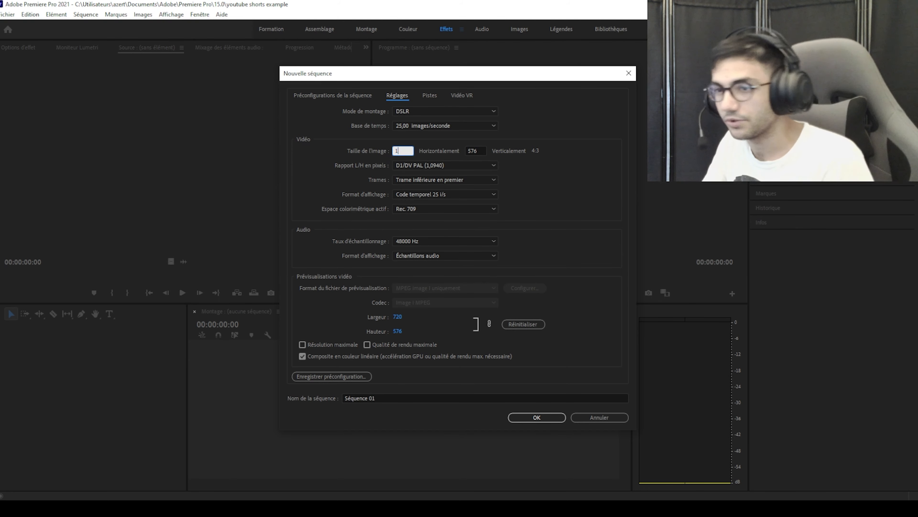
Set the sequence frame size to 1080 horizontally by 1920 vertically and create the sequence.
text(1080)
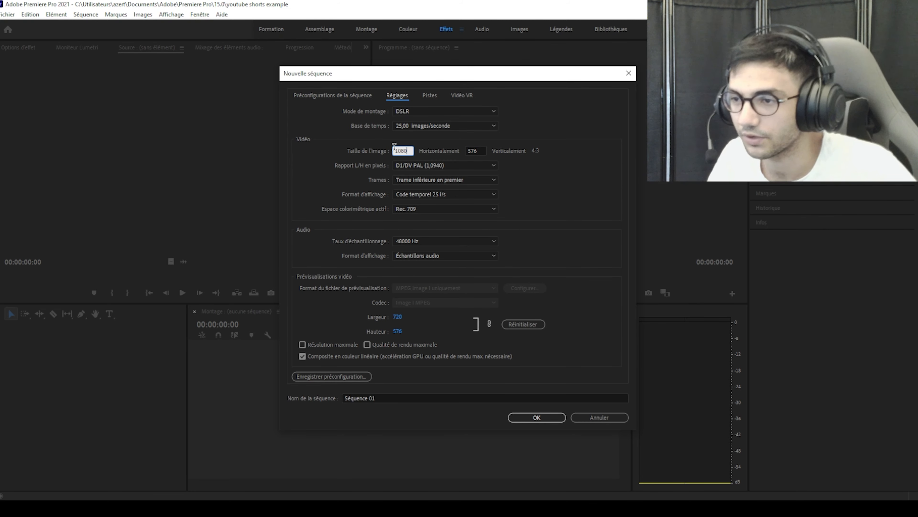
key(Tab)
text(19)
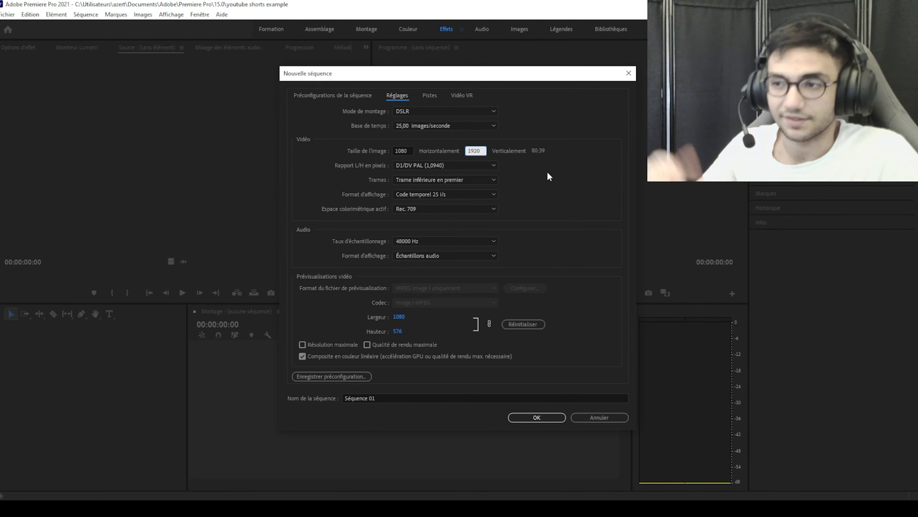
click(557, 419)
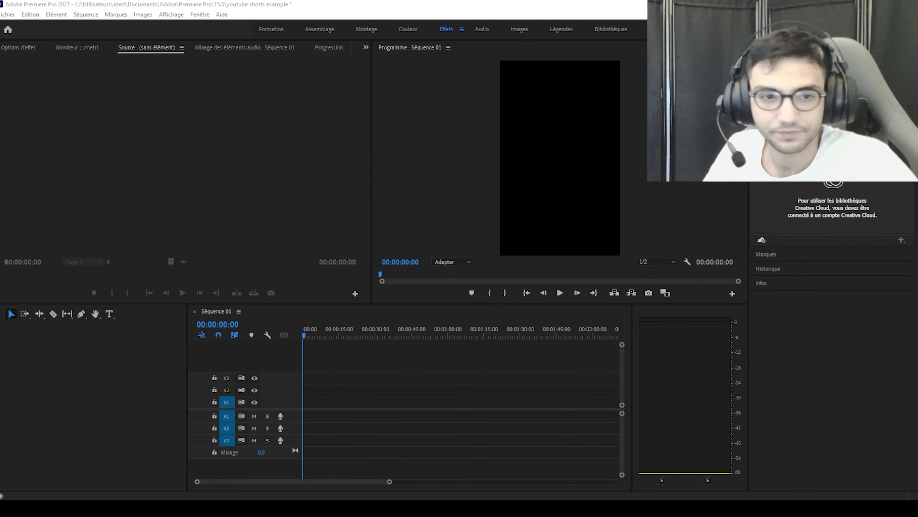
Place the gameplay video at the start of V1, keeping the existing sequence settings, and scale it down to about 85.5.
drag(0, 377, 299, 405)
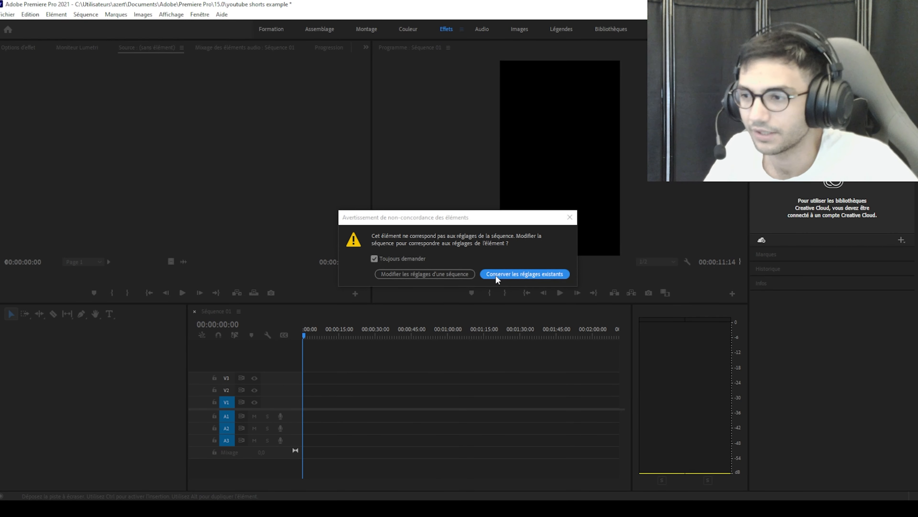
click(522, 275)
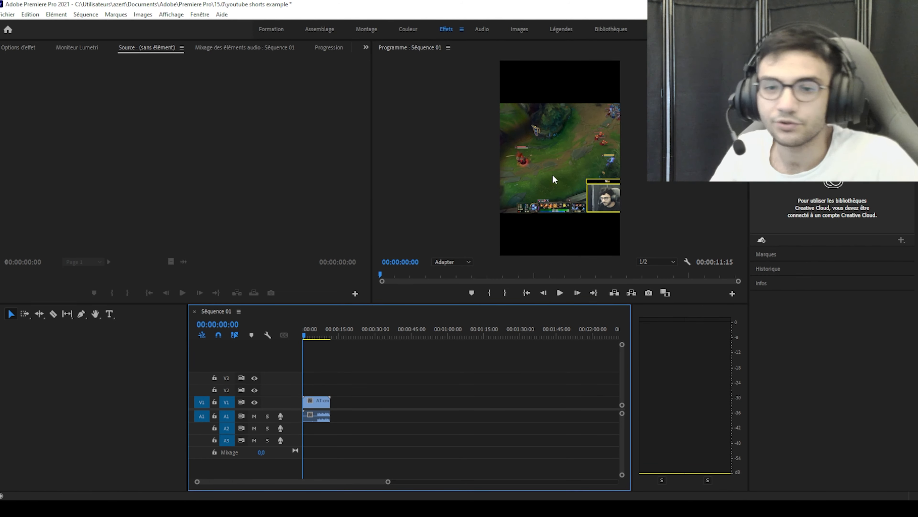
click(577, 159)
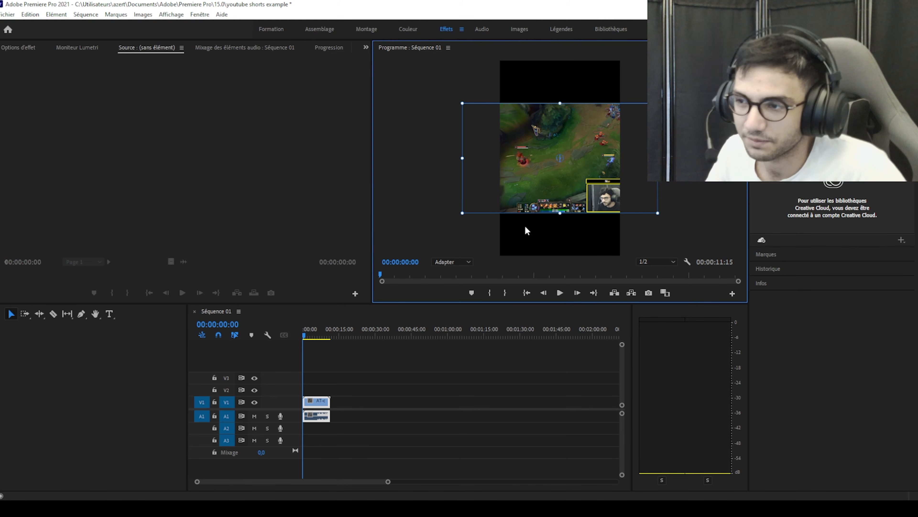
drag(658, 158, 642, 154)
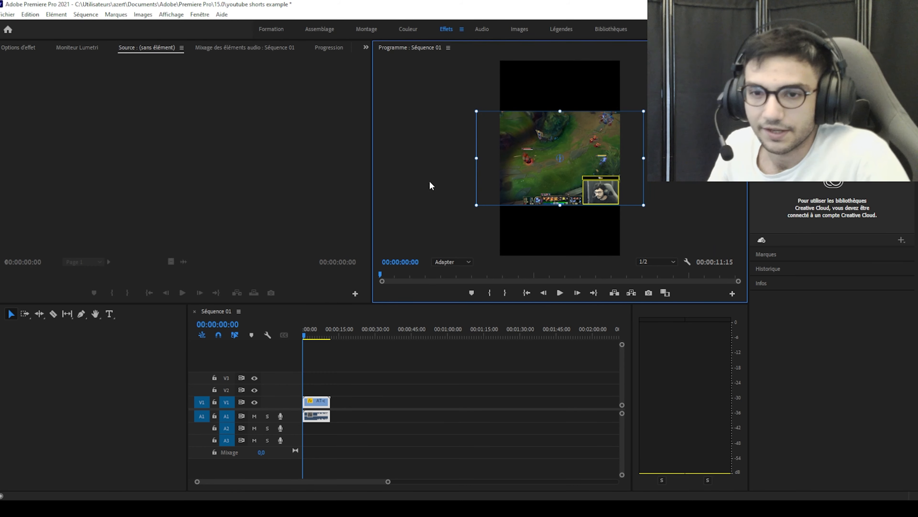
Unlink the gameplay clip's video from its audio on the timeline.
click(342, 390)
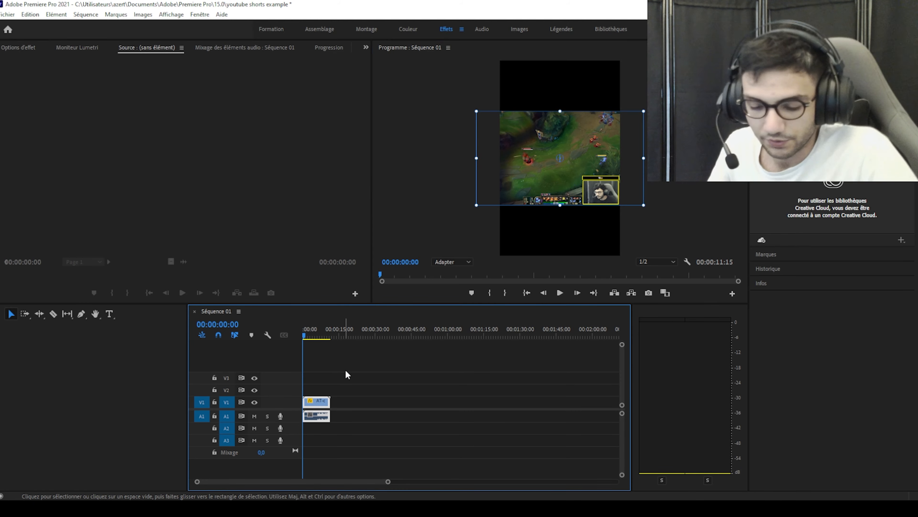
right_click(316, 404)
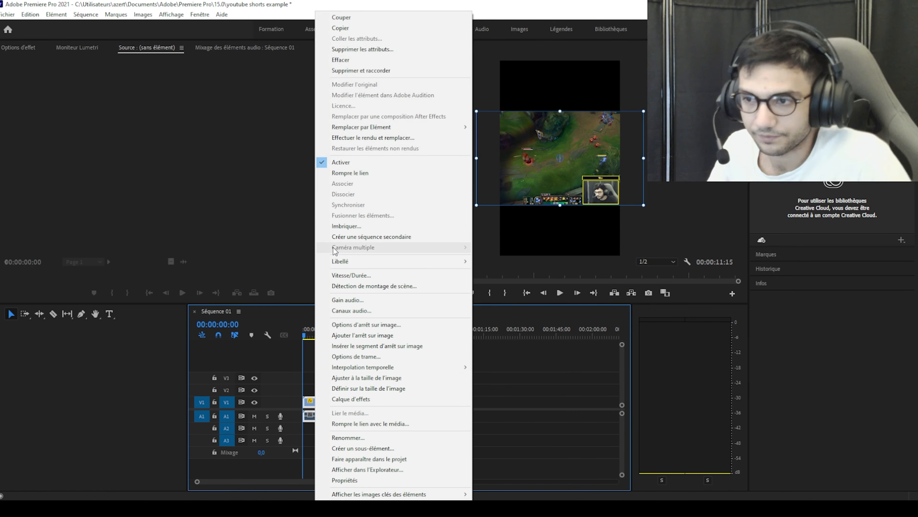
click(350, 173)
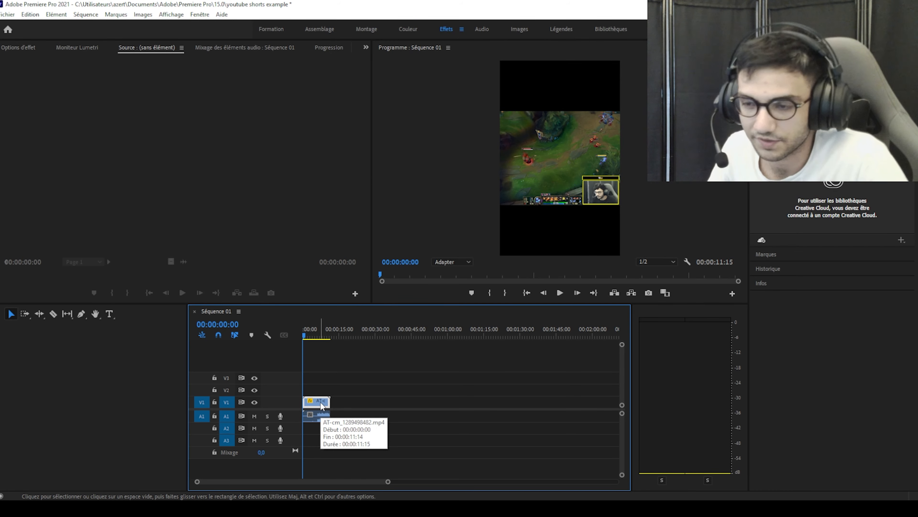
right_click(316, 406)
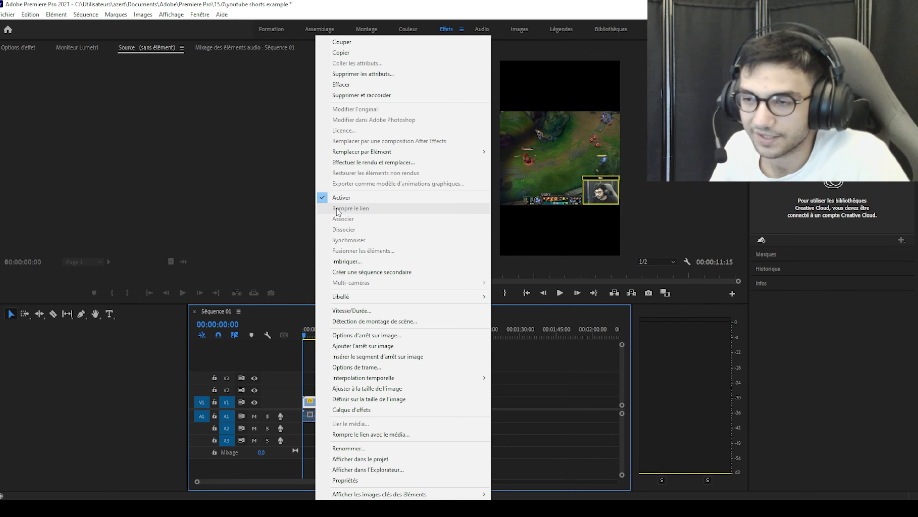
click(308, 384)
Paste two copies of the video-only clip from about 24 seconds and stack the second on V2 directly above the first.
click(323, 401)
key(ctrl+c)
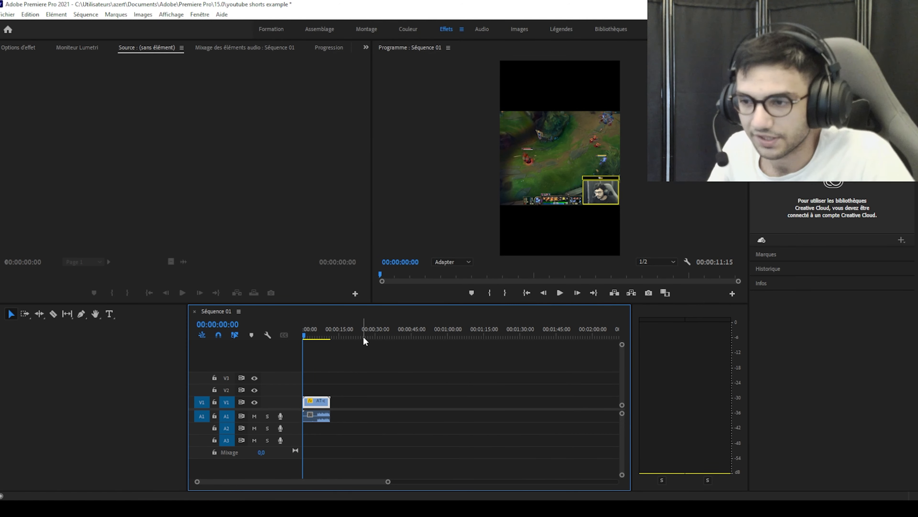
click(362, 336)
key(ctrl+v)
key(ctrl+v)
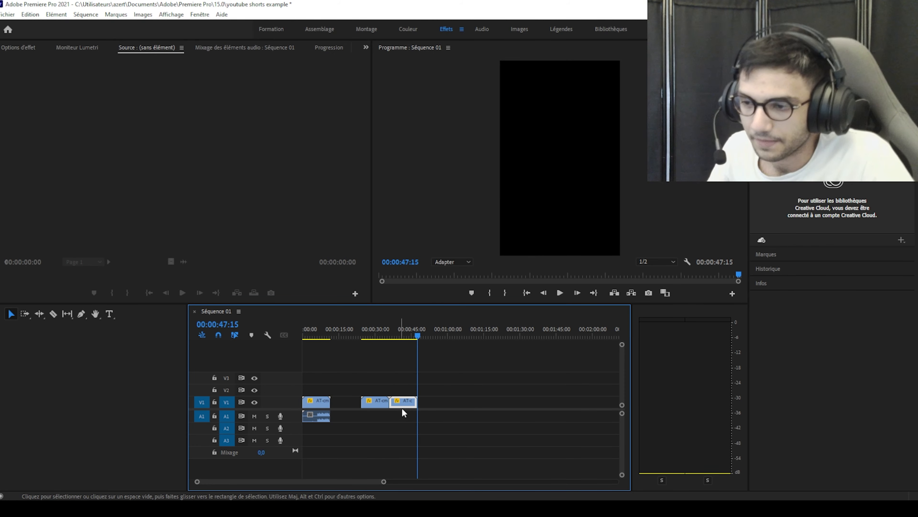
drag(399, 403, 376, 394)
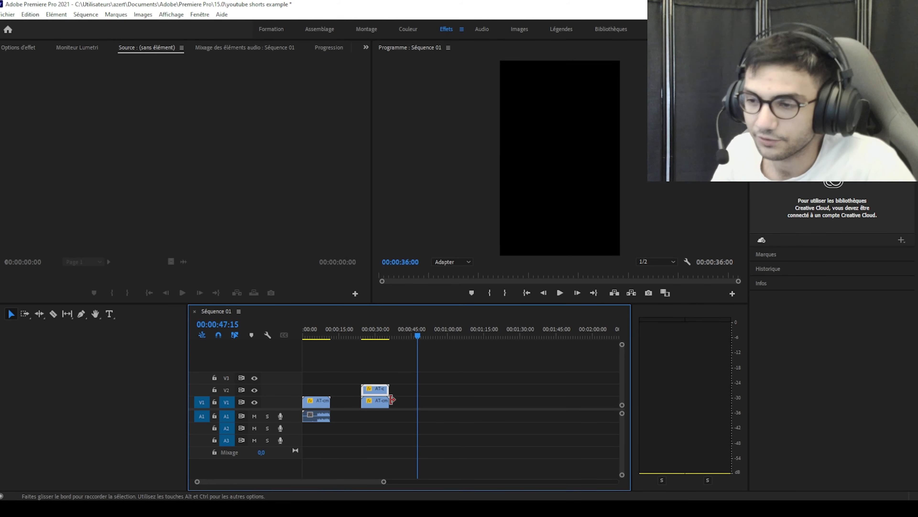
mouse_move(313, 401)
mouse_down()
mouse_move(315, 380)
mouse_move(314, 402)
mouse_up()
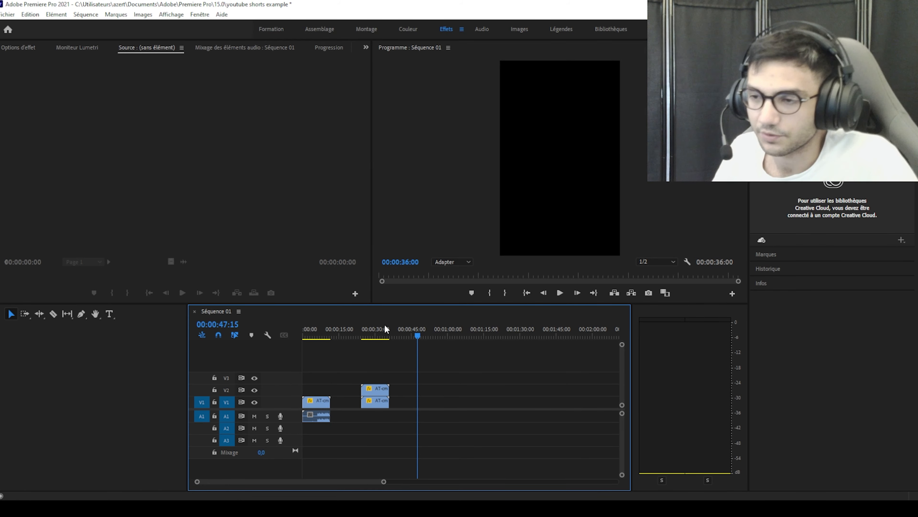
Move the V2 copy's picture to the top of the vertical frame and the V1 copy's picture to the bottom.
click(376, 331)
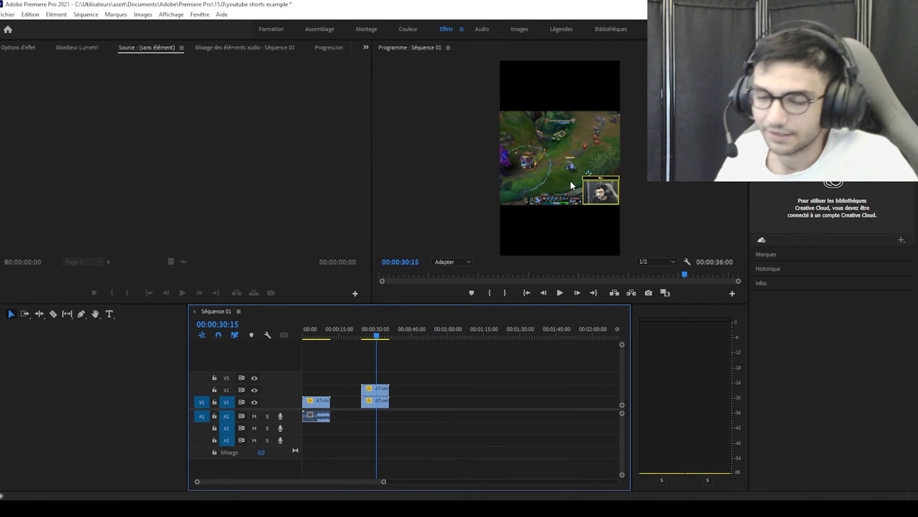
click(574, 185)
drag(590, 195, 588, 143)
click(379, 406)
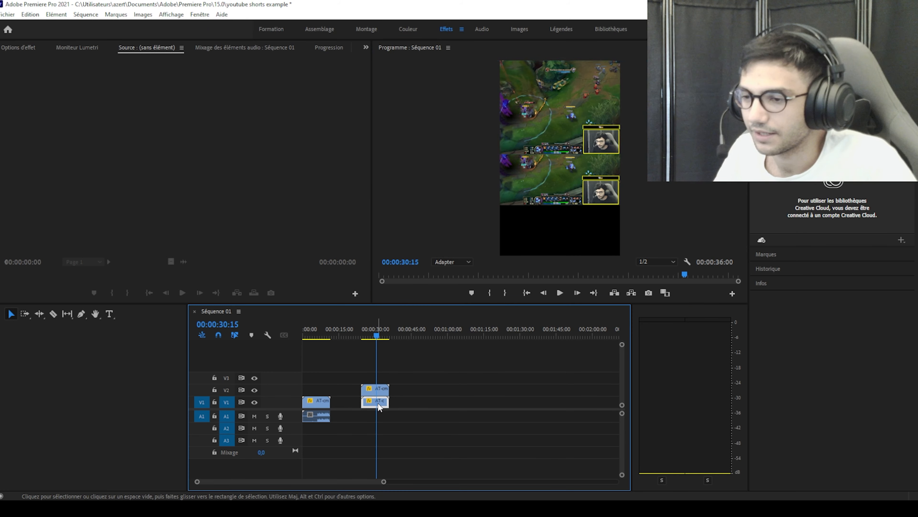
click(590, 185)
drag(598, 184, 599, 234)
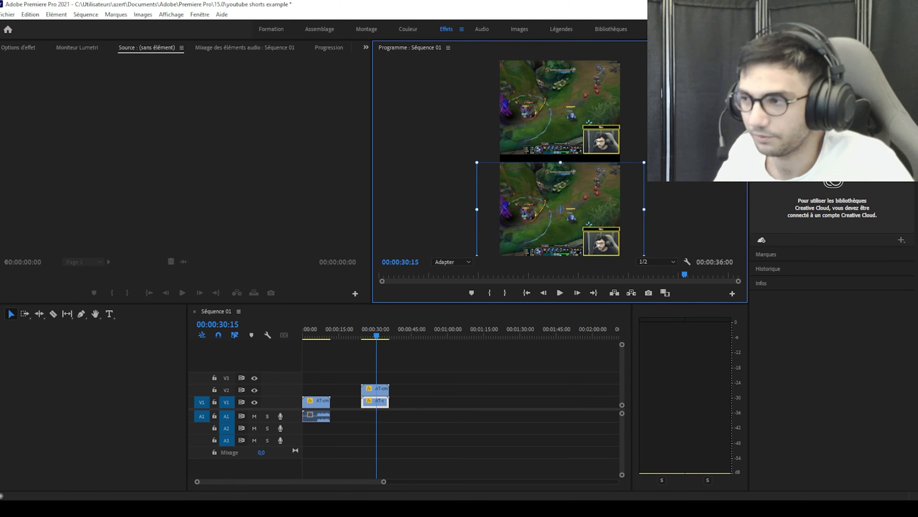
Apply the Flou gaussien video effect to both stacked copies on V2 and V1.
click(763, 48)
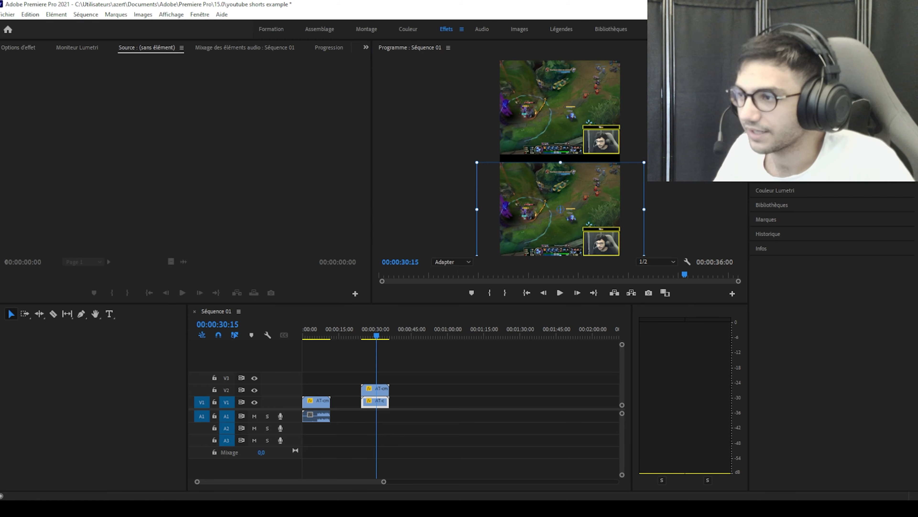
click(762, 47)
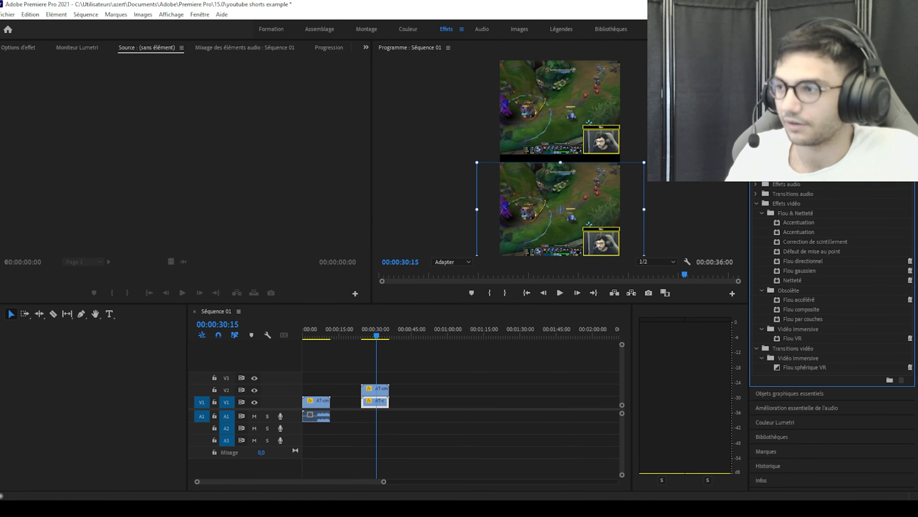
click(804, 272)
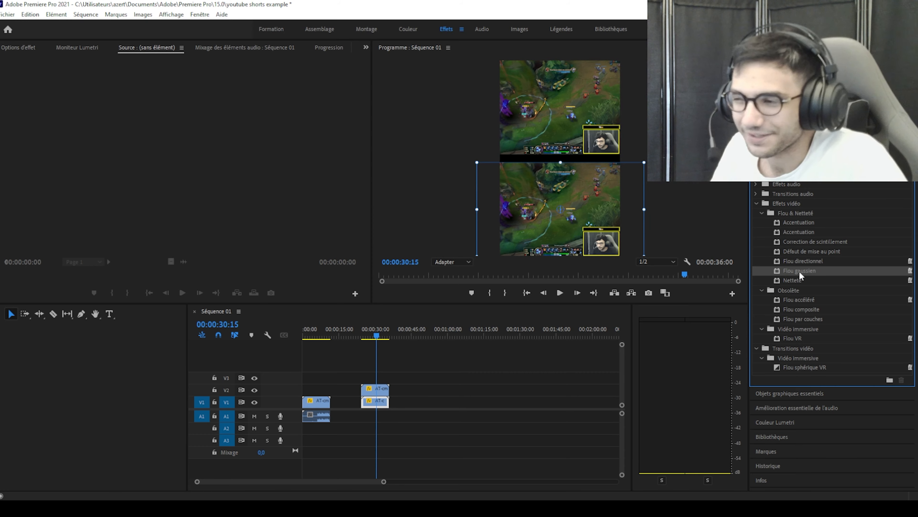
drag(799, 272, 374, 393)
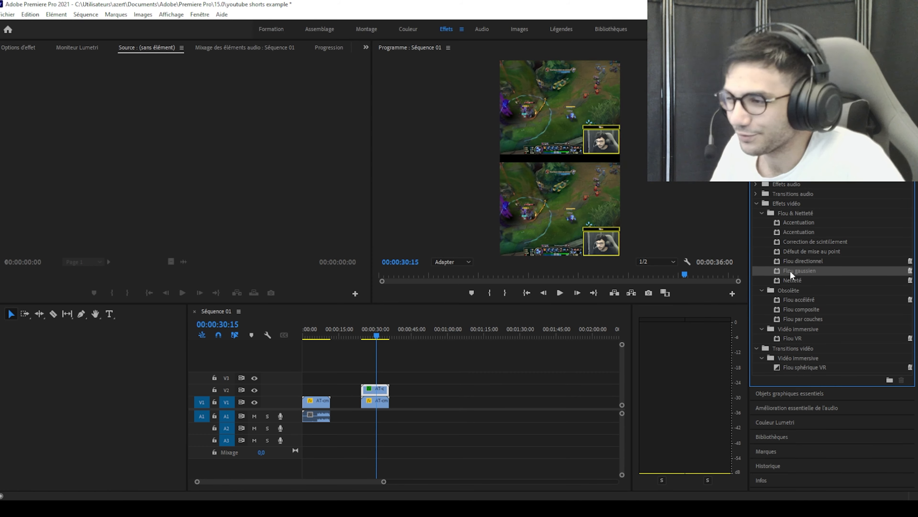
drag(791, 273, 376, 402)
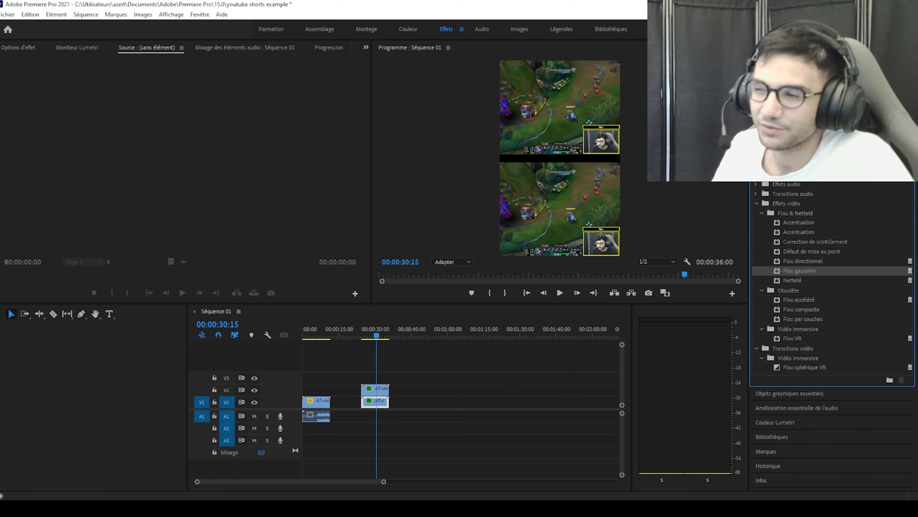
Set the Flou gaussien blur amount of the V2 copy to 100.
click(374, 389)
click(17, 47)
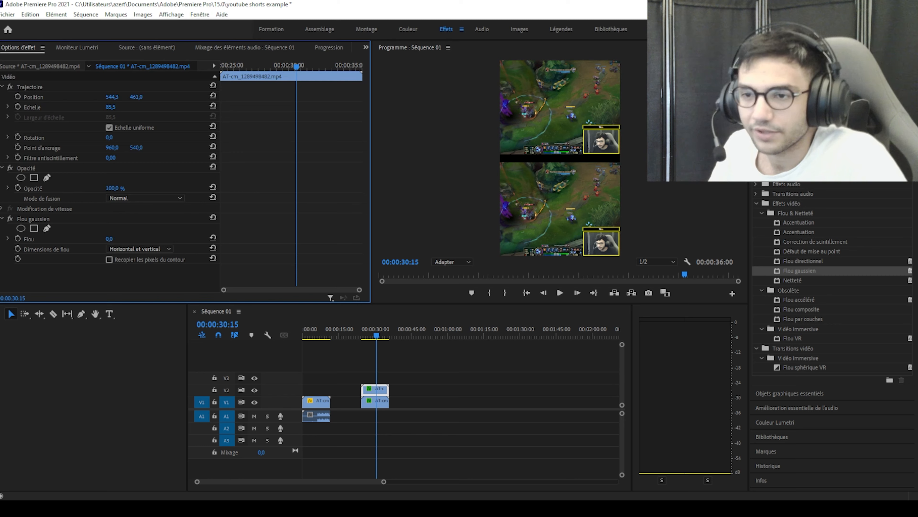
click(108, 239)
text(100)
key(Return)
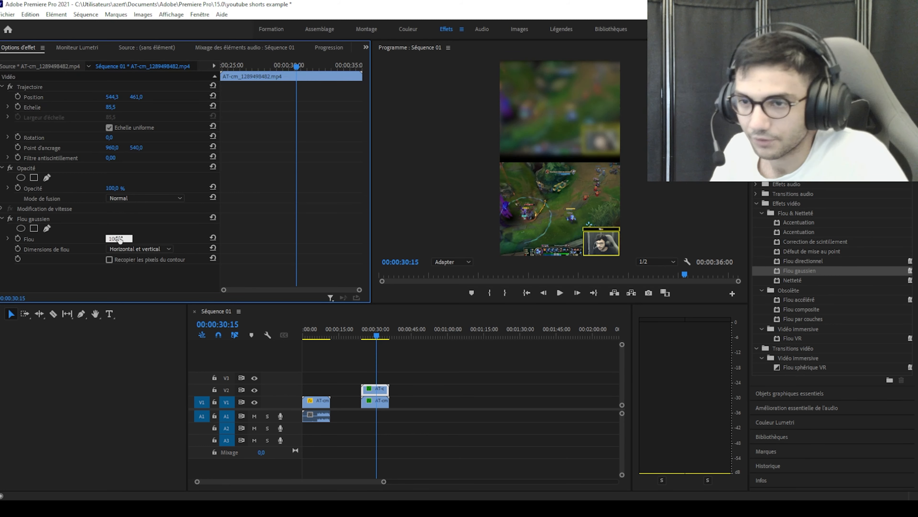
Set the Flou gaussien blur amount of the V1 copy to 100.
click(375, 401)
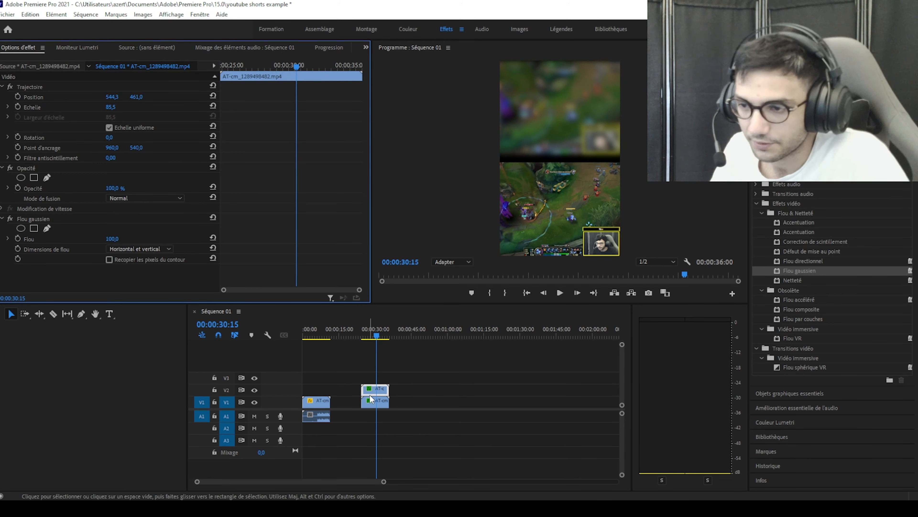
click(109, 238)
text(100)
key(Return)
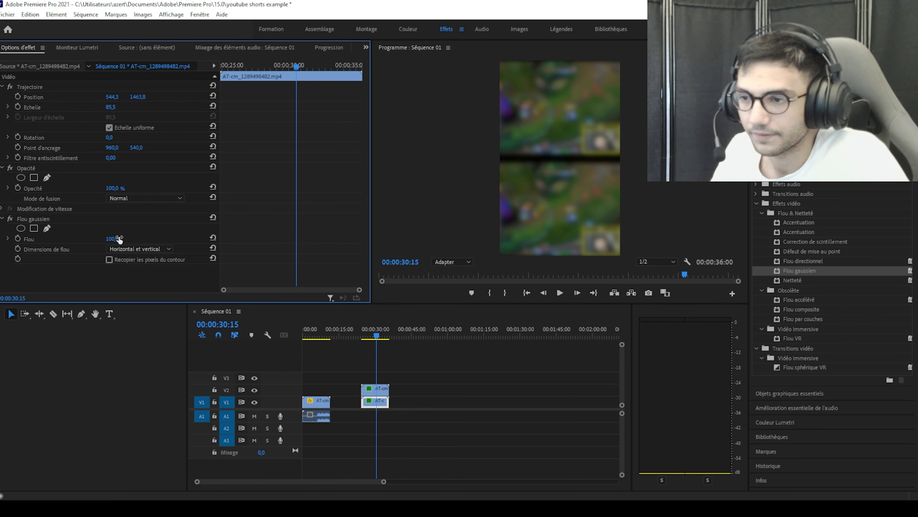
Move the original clip's video up to V3 and shift both blurred copies to the sequence start beneath it on V2 and V1.
click(316, 406)
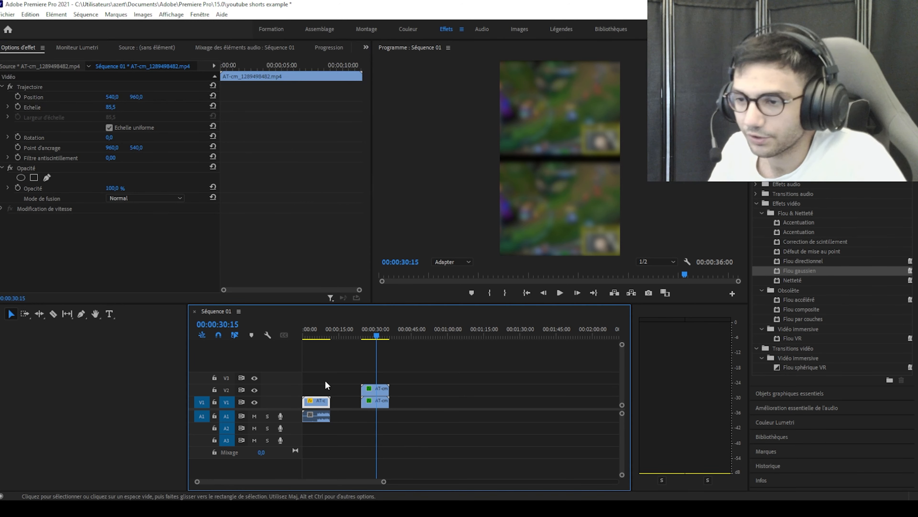
mouse_move(328, 328)
mouse_down()
mouse_move(288, 321)
mouse_move(311, 327)
mouse_up()
drag(327, 408, 321, 380)
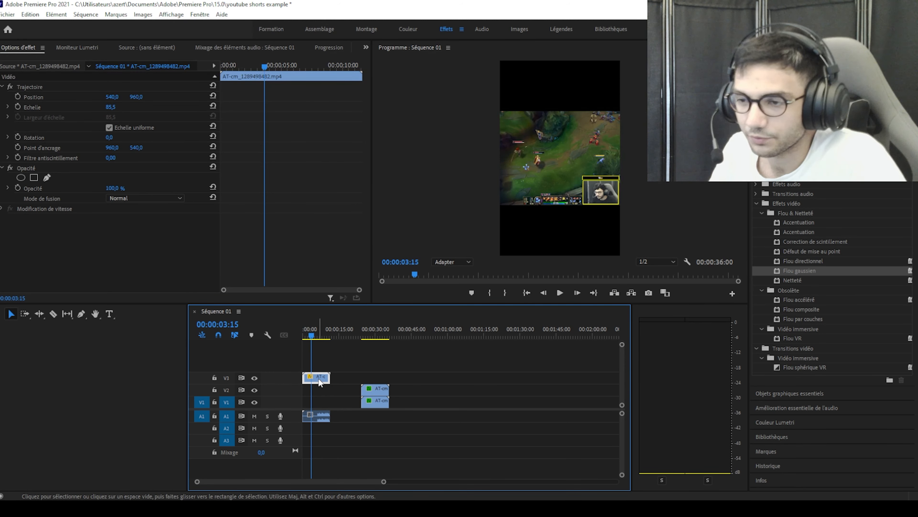
mouse_move(399, 385)
mouse_down()
mouse_move(367, 399)
mouse_move(308, 398)
mouse_up()
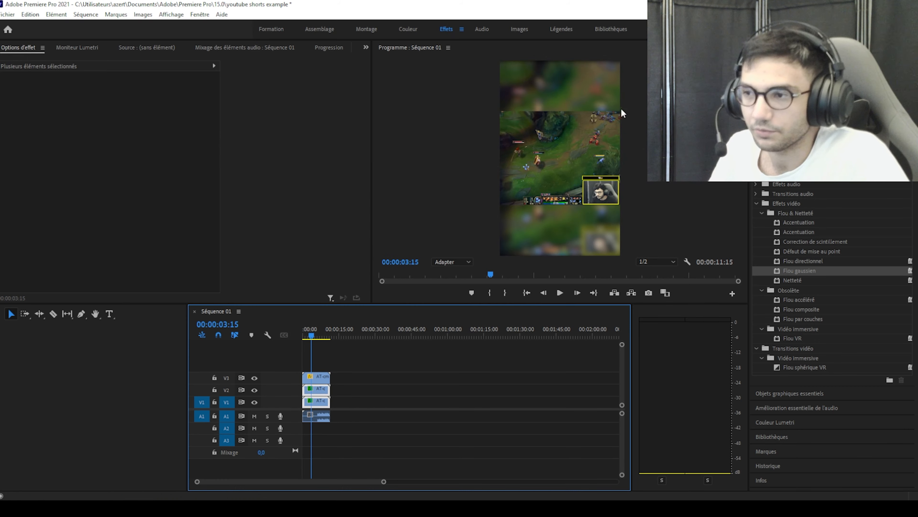
Play the sequence from its start to check the sharp clip over the blurred top and bottom copies.
mouse_move(312, 334)
mouse_down()
mouse_move(302, 332)
mouse_move(322, 333)
mouse_move(303, 330)
mouse_up()
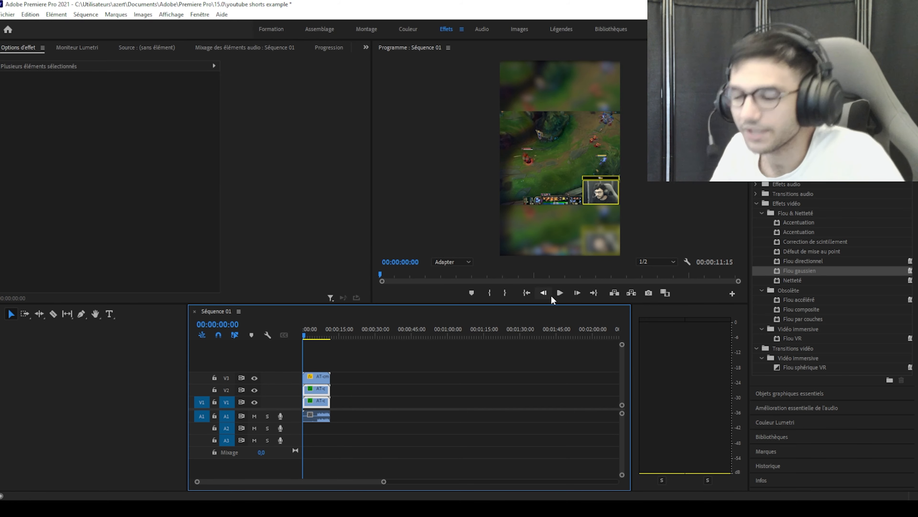
click(559, 293)
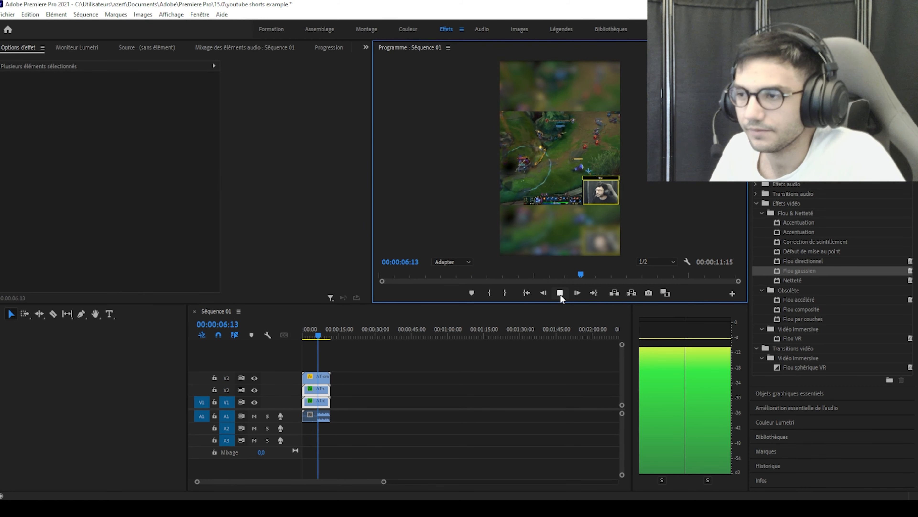
click(560, 295)
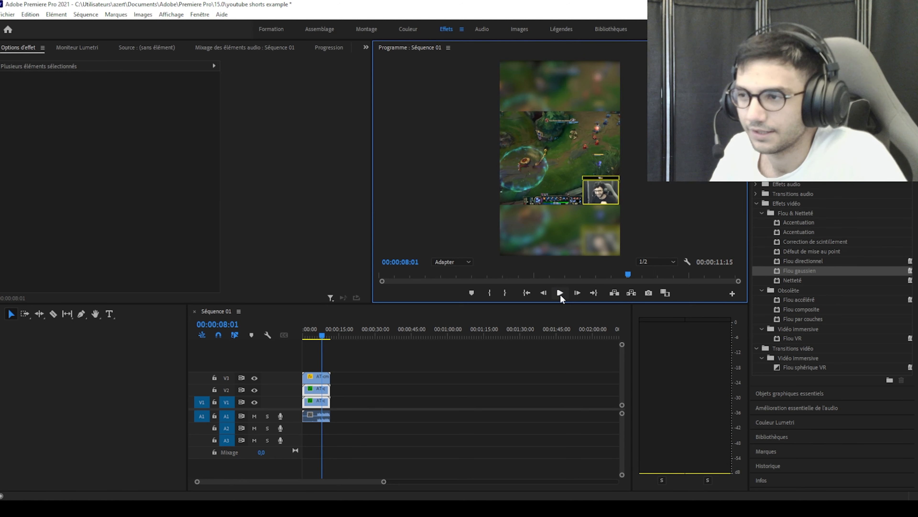
drag(320, 337, 315, 337)
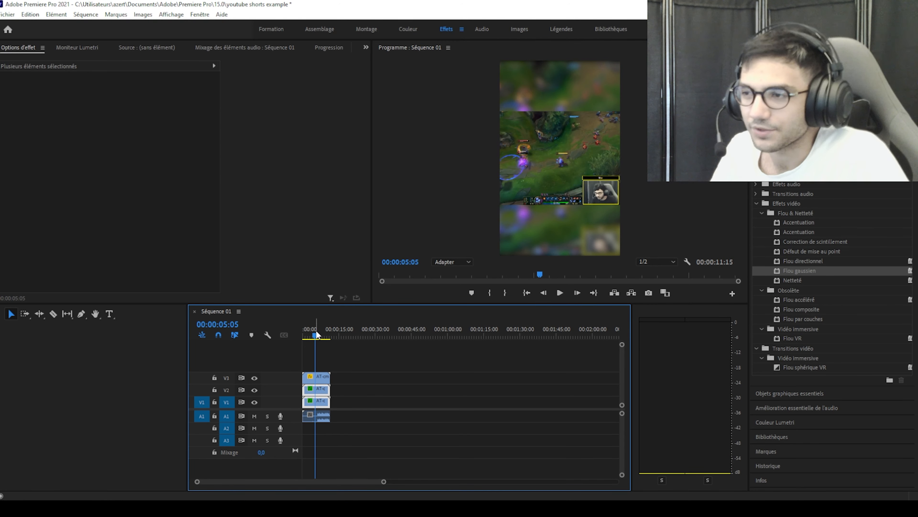
Open the media export settings for the sequence and select the first Correspondance à la source preset for the H.264 format.
click(7, 14)
mouse_move(39, 296)
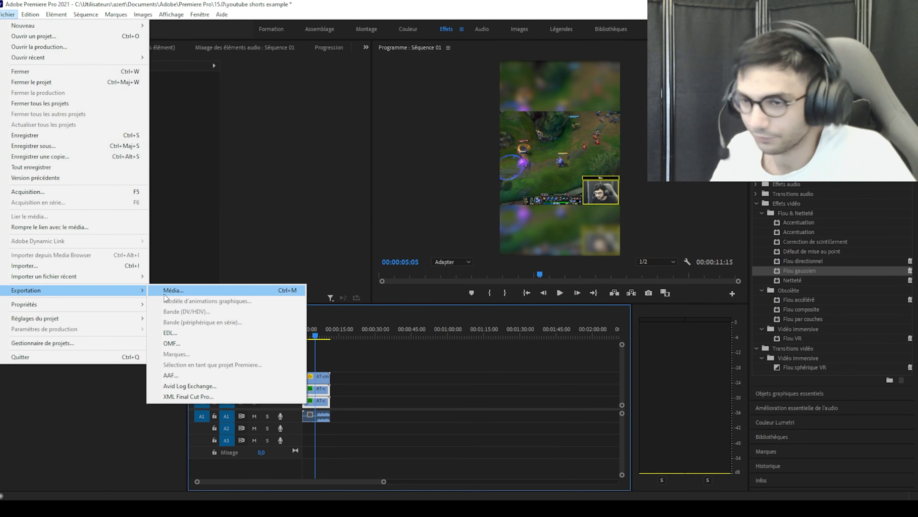
click(167, 292)
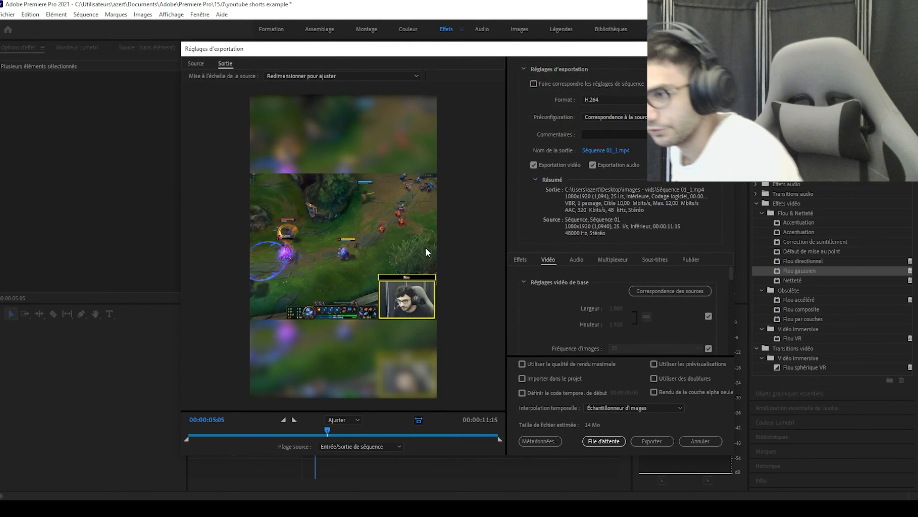
click(605, 117)
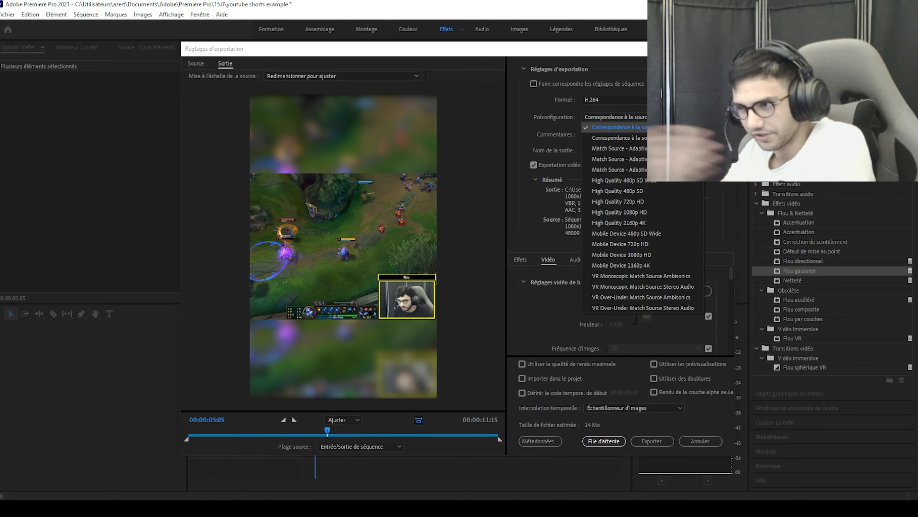
click(666, 127)
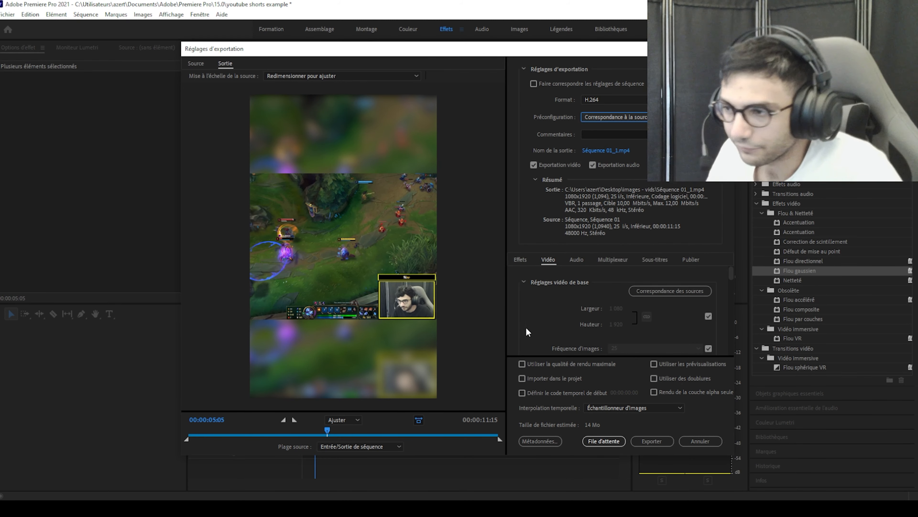
Name the output file youtube test footage.mp4 and export the video.
click(615, 154)
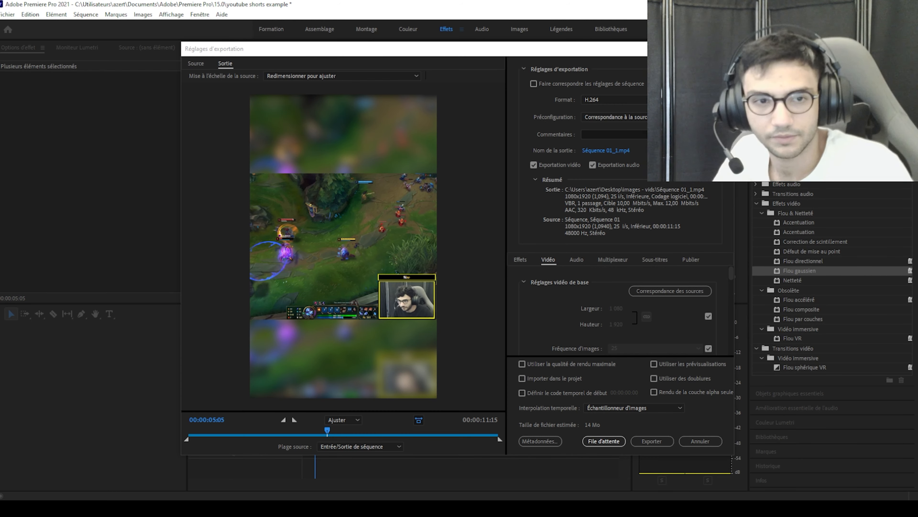
key(Return)
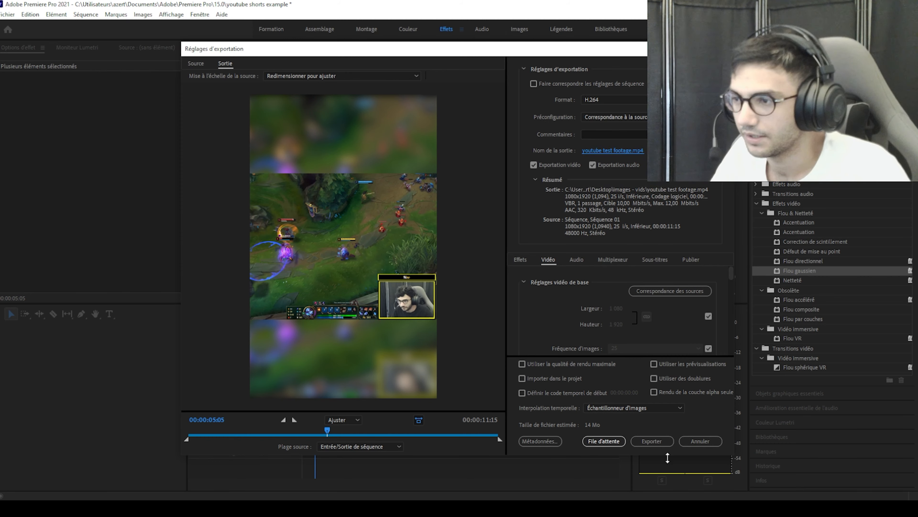
click(647, 442)
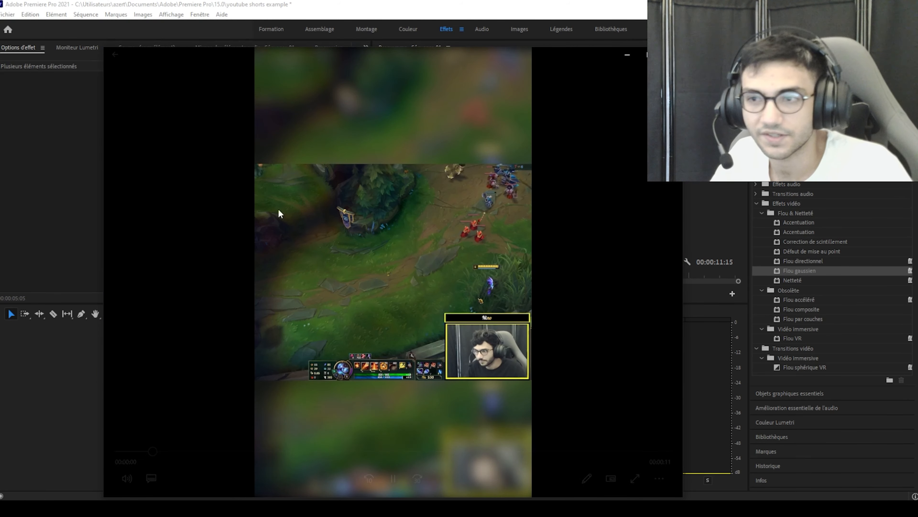
Watch the exported youtube test footage video in full screen, then pause it and leave full screen.
double_click(275, 237)
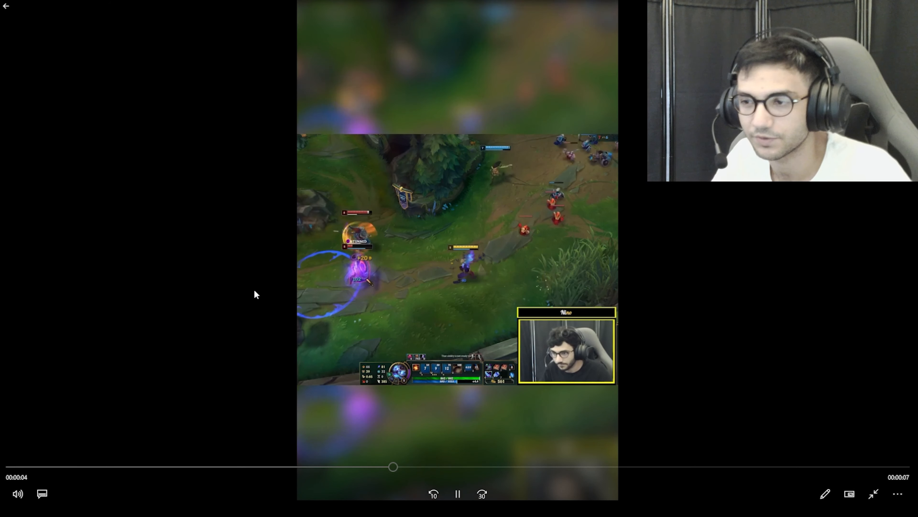
click(466, 491)
key(Escape)
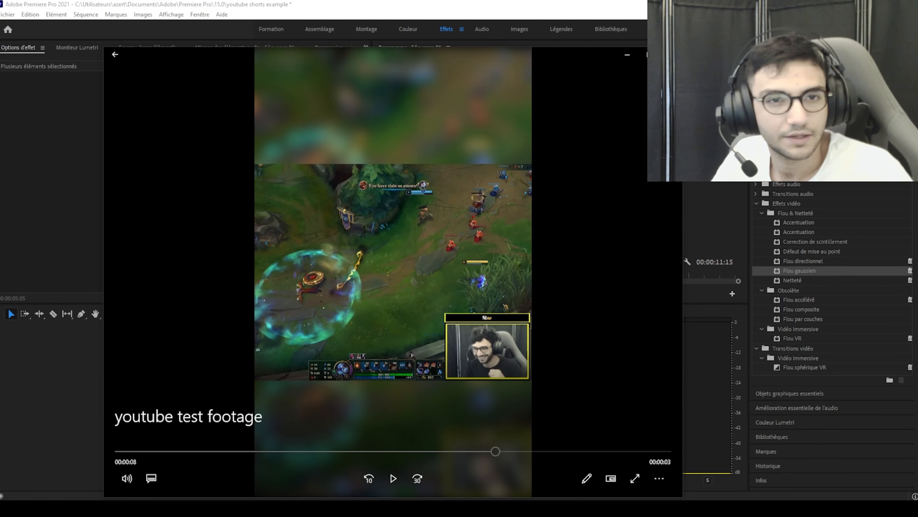
Switch to YouTube in the browser, start a new video upload and add the youtube test footage.mp4 file.
drag(0, 37, 430, 1)
click(896, 47)
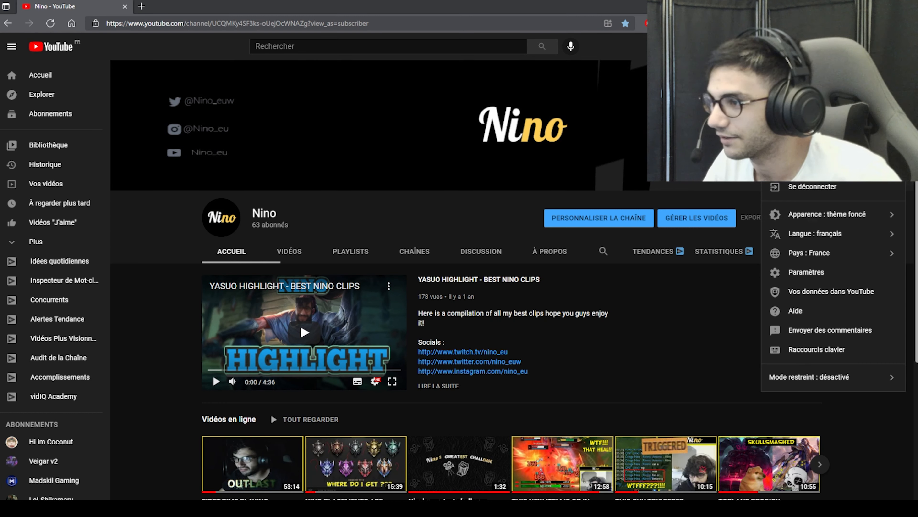
click(896, 47)
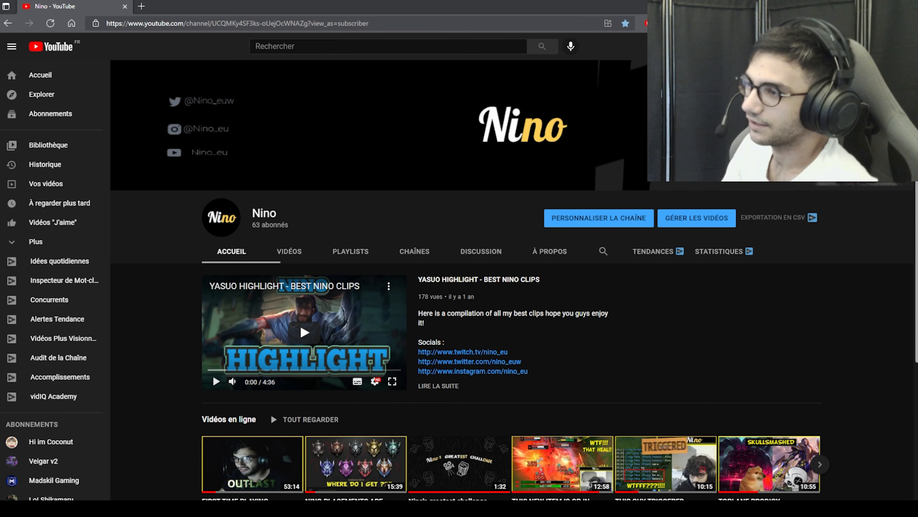
click(842, 67)
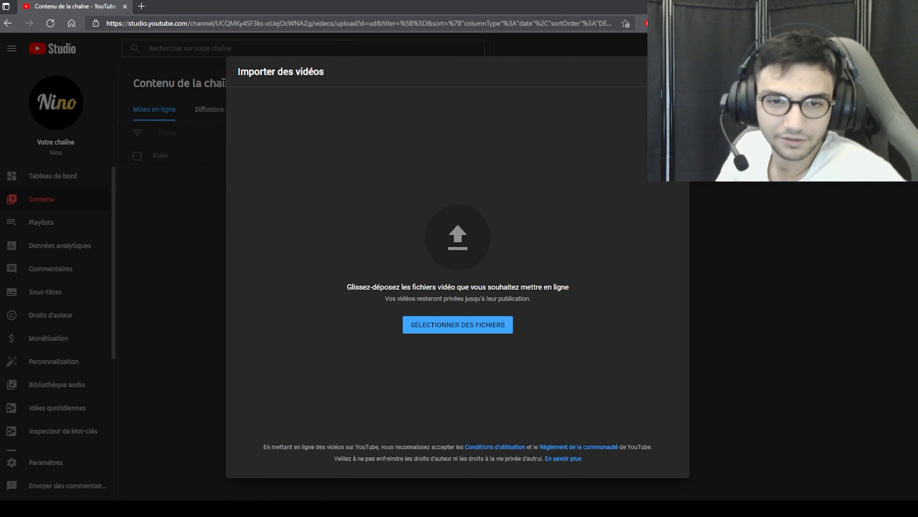
drag(364, 281, 456, 274)
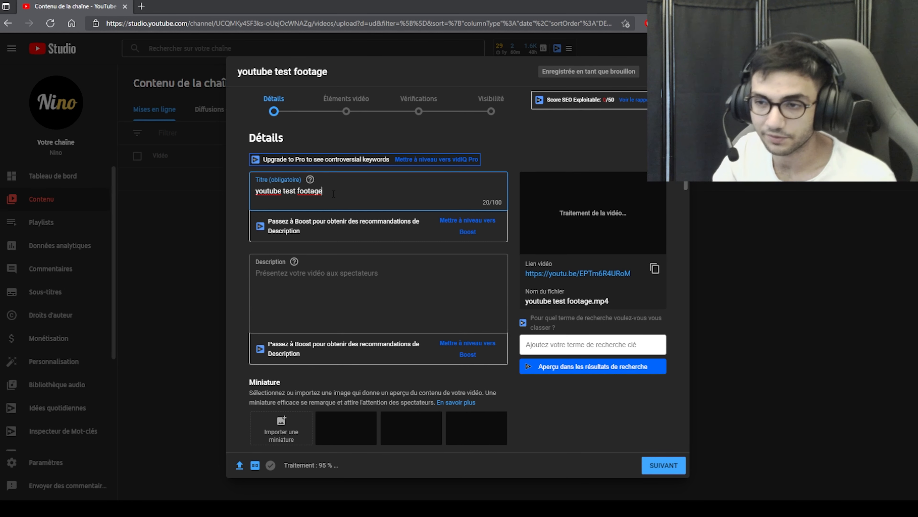
Add the hashtag #shorts to the end of the video title.
text(#sh)
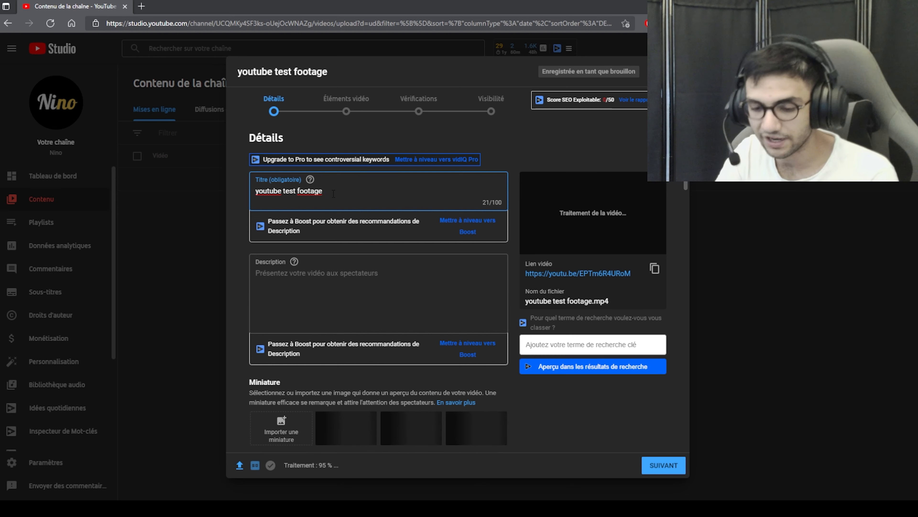
text(ort)
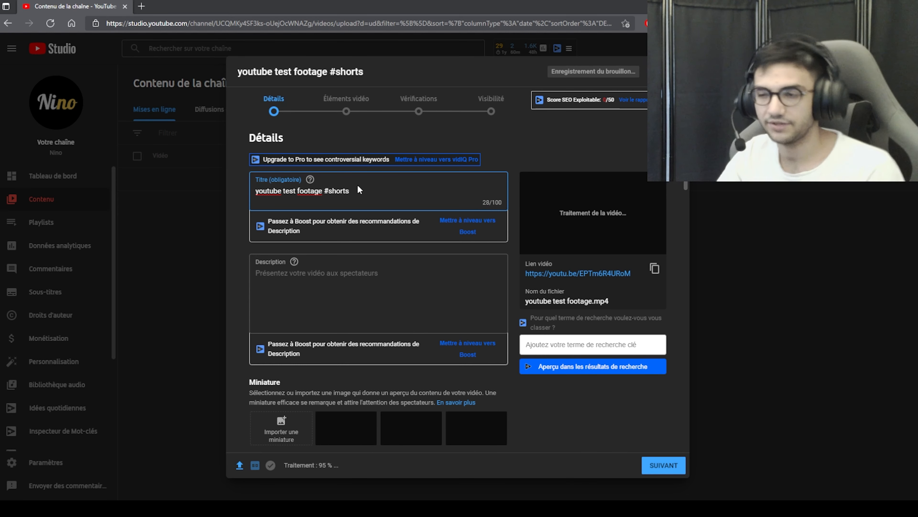
text(s)
Copy the #shorts hashtag from the title into the video description.
click(297, 287)
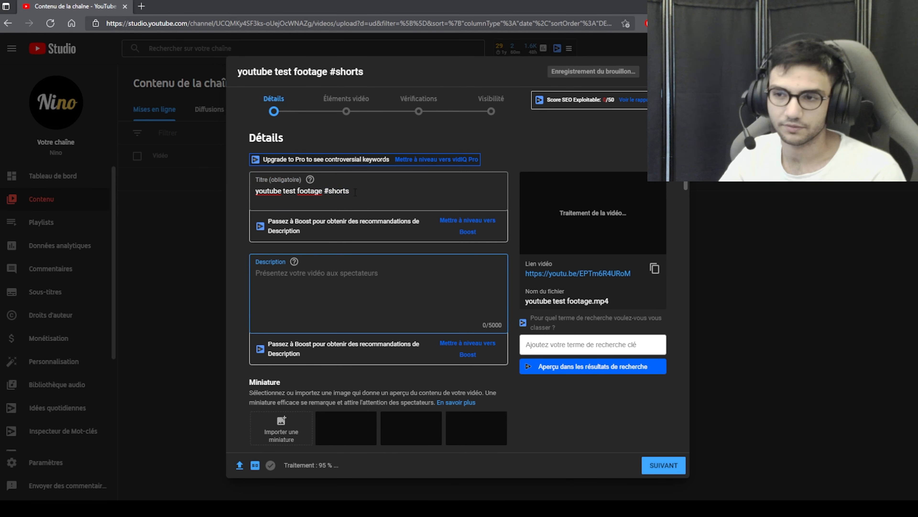
drag(355, 193, 324, 191)
key(ctrl+c)
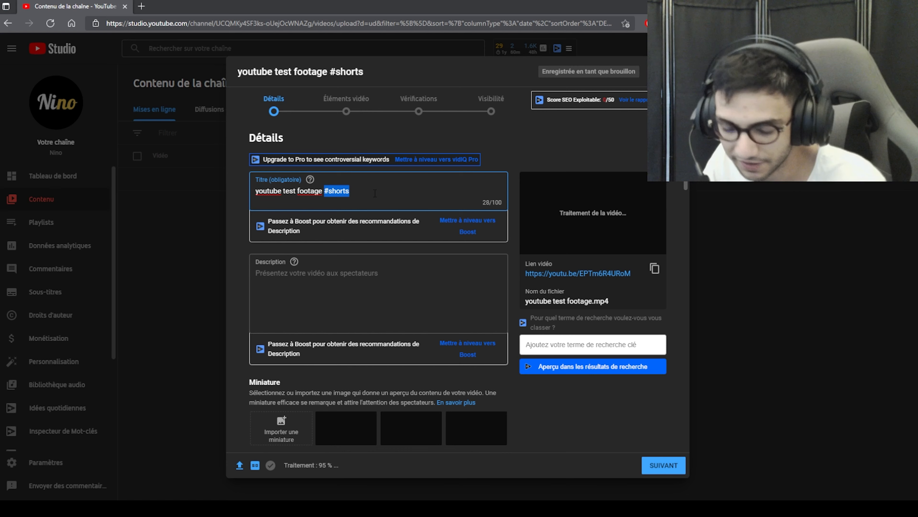
click(268, 275)
key(ctrl+v)
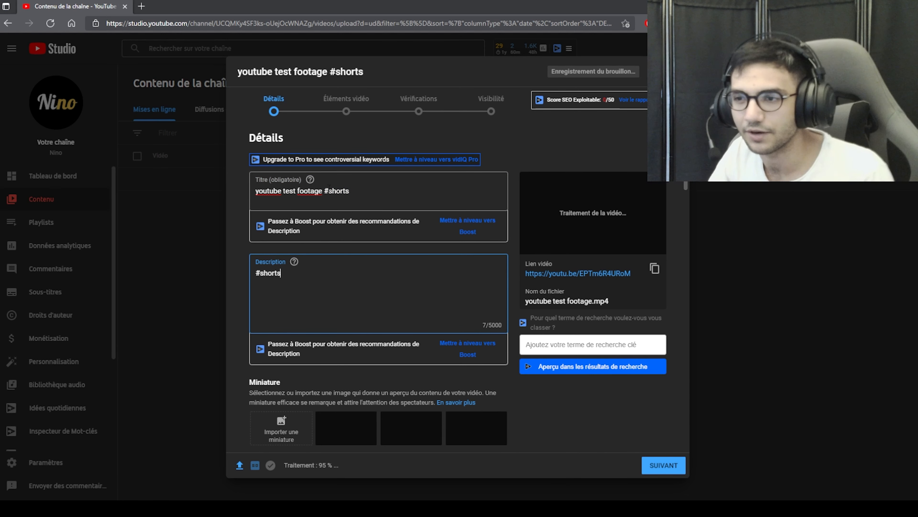
Add the video to the shorts playlist.
drag(362, 193, 243, 197)
click(368, 199)
scroll(360, 341, down, 9)
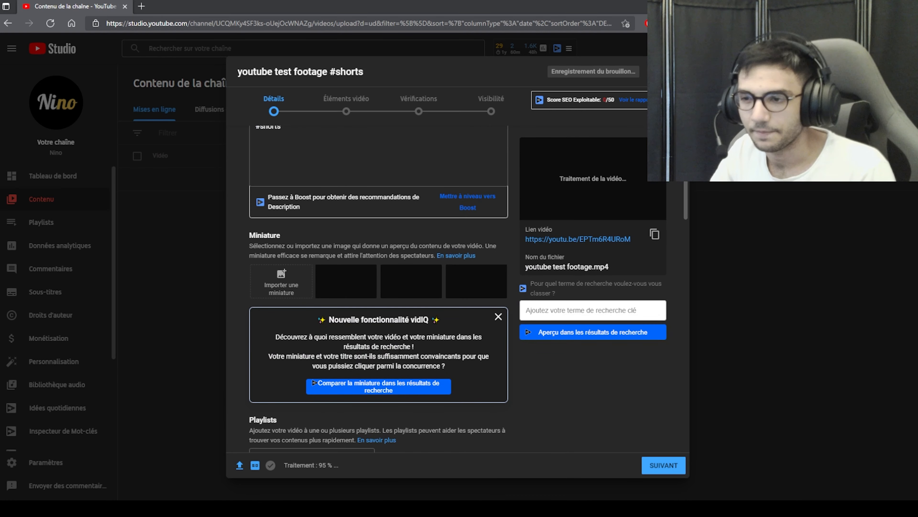
click(290, 263)
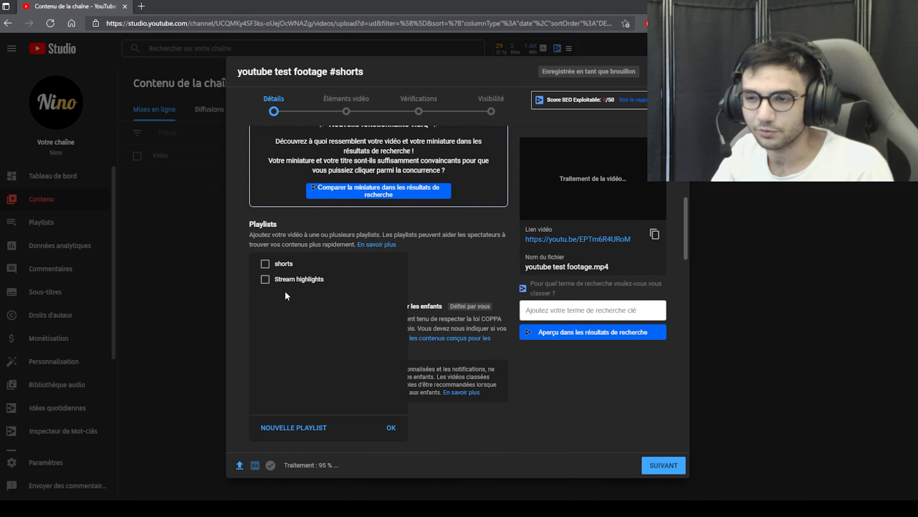
click(280, 266)
click(401, 427)
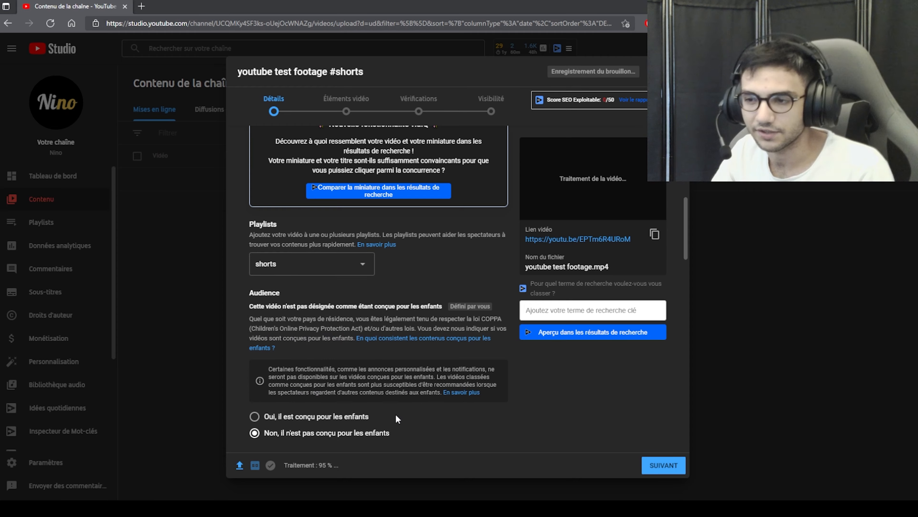
Review the upload's remaining detail settings, from audience and licence to category and comments, and check the title and description again.
scroll(395, 414, down, 10)
scroll(393, 414, down, 5)
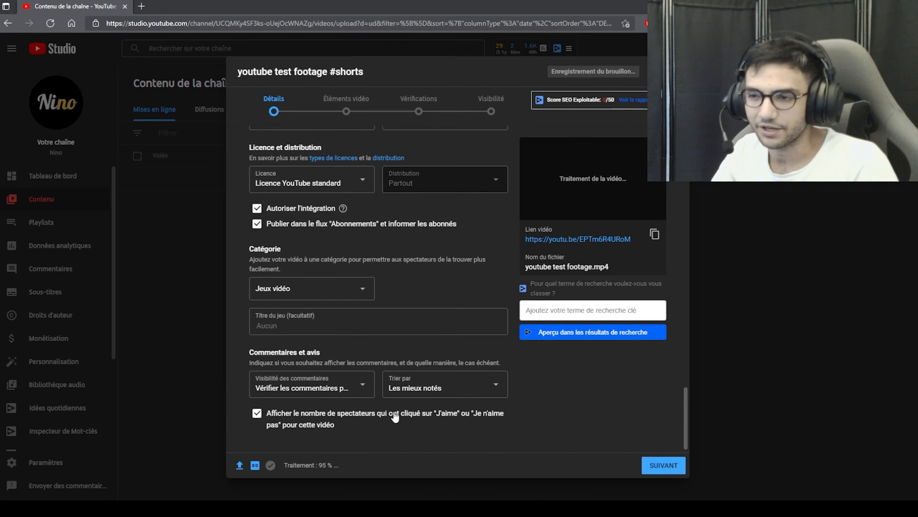
scroll(372, 430, up, 6)
scroll(372, 430, up, 10)
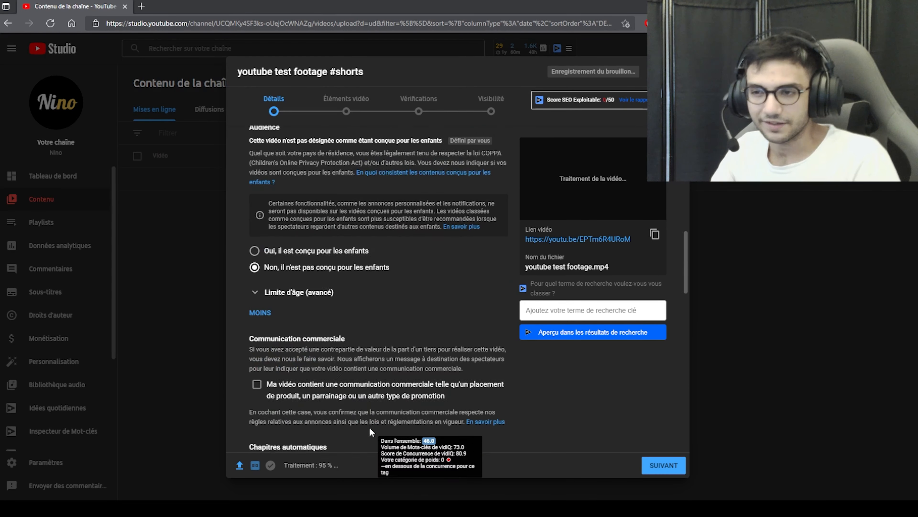
drag(305, 192, 254, 194)
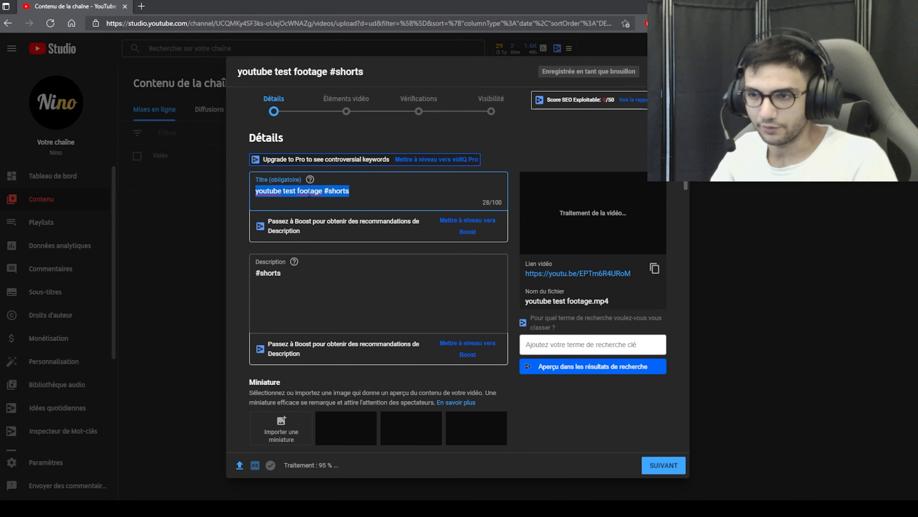
drag(351, 192, 254, 213)
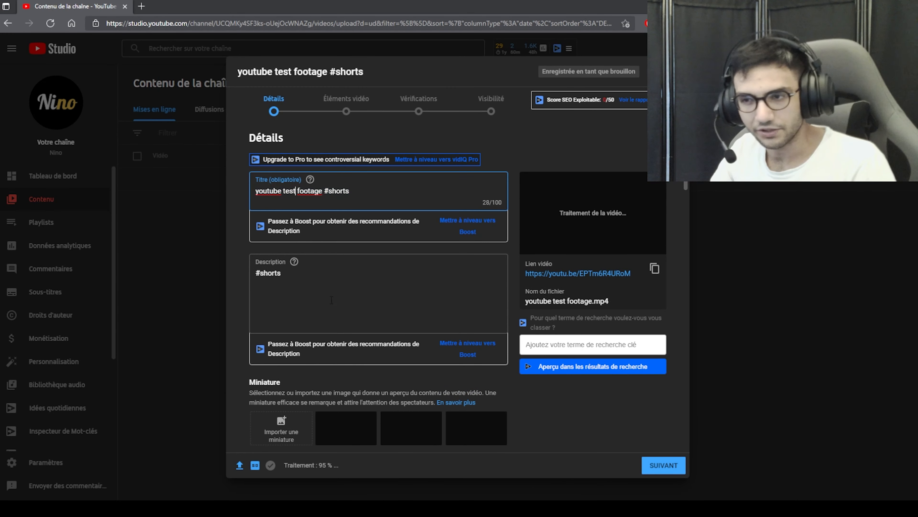
scroll(319, 388, down, 10)
scroll(351, 398, up, 10)
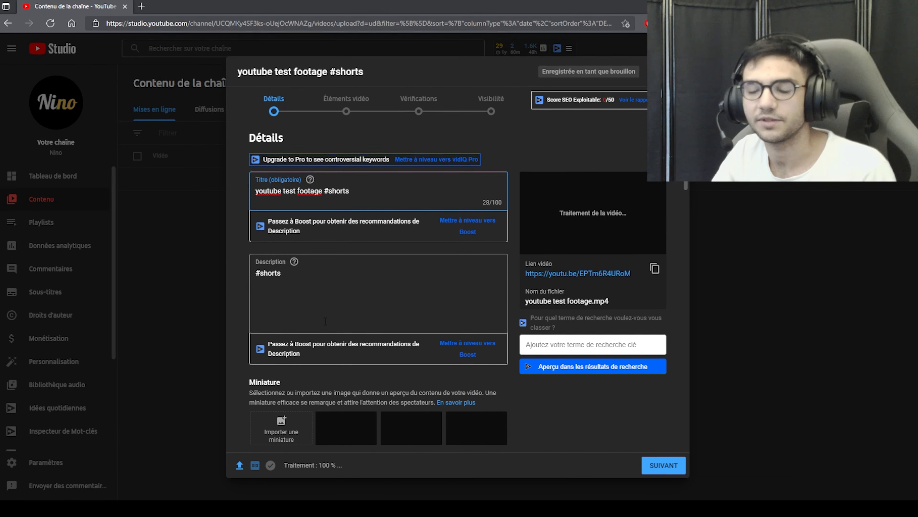
Advance the upload past the details, video elements and checks stages, and publish the video with public visibility.
drag(304, 191, 267, 190)
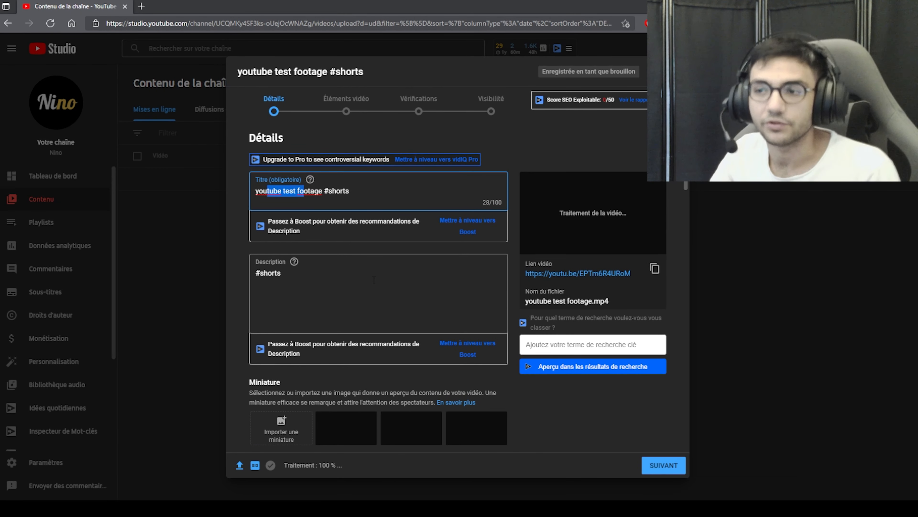
click(410, 196)
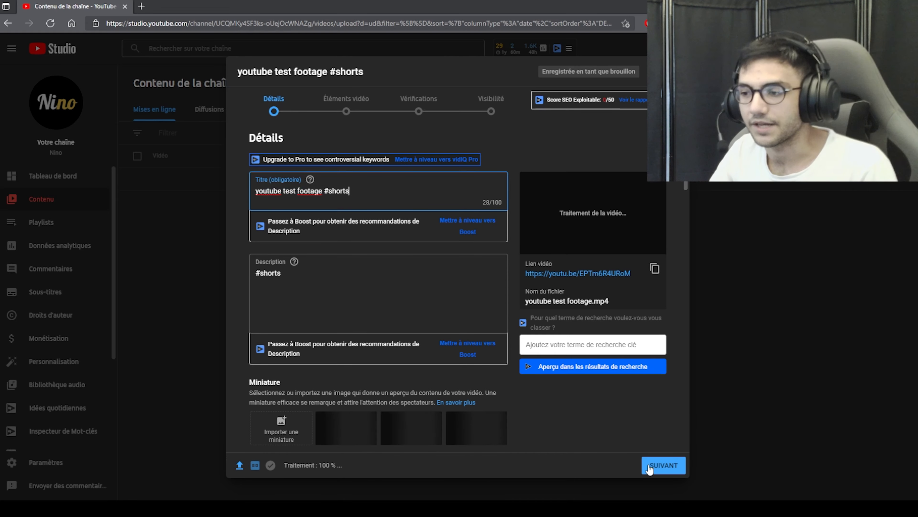
scroll(559, 434, down, 9)
scroll(559, 430, down, 5)
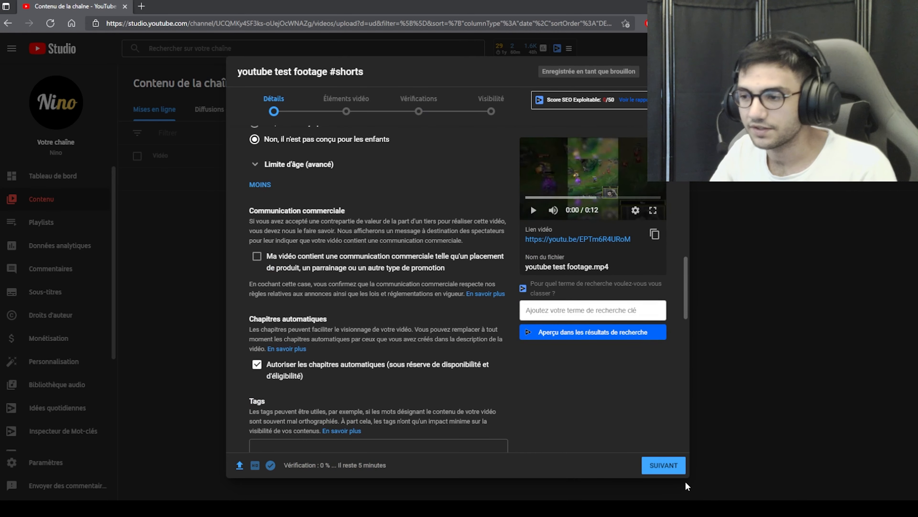
click(653, 467)
click(652, 468)
click(652, 469)
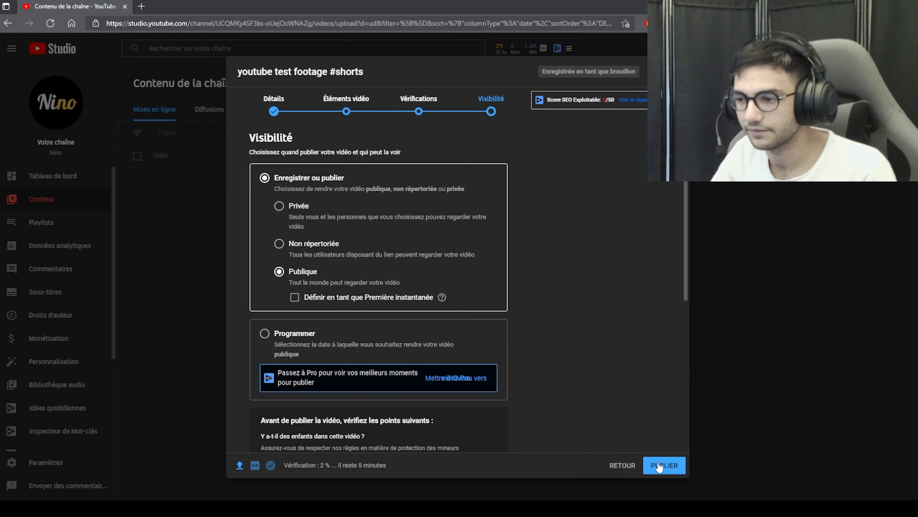
click(659, 466)
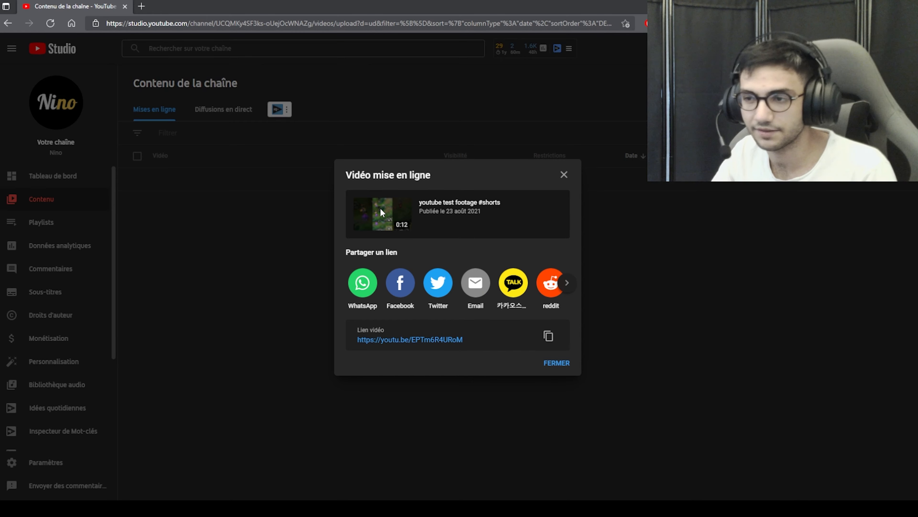
Open the published video from its link, pause playback, and examine the vertical layout, title and description hashtag.
click(404, 339)
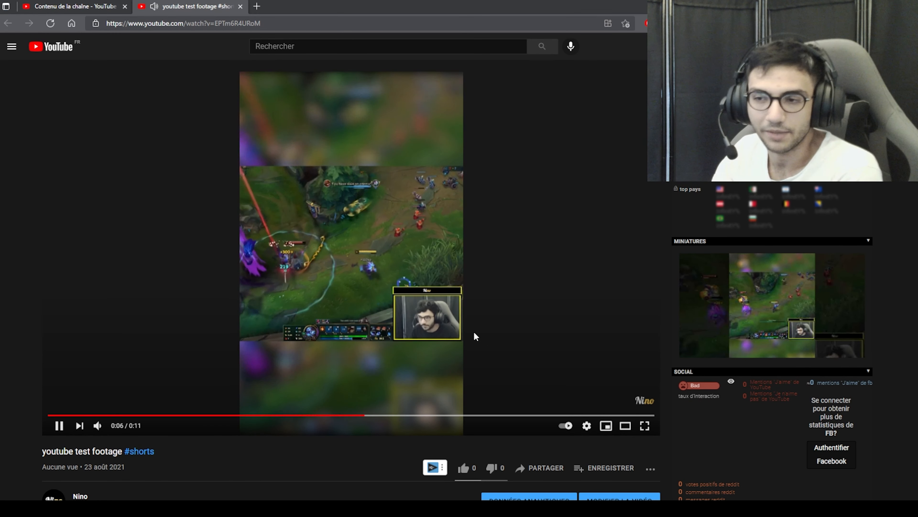
click(420, 369)
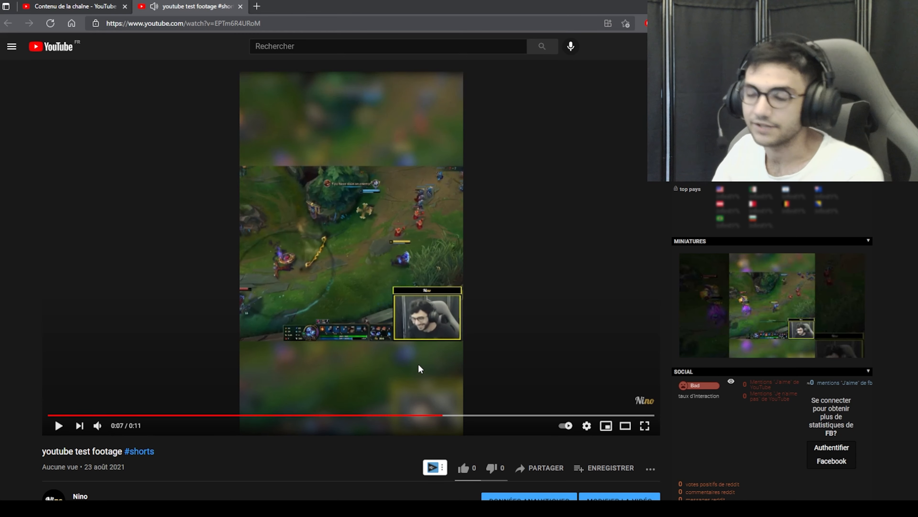
scroll(285, 465, down, 4)
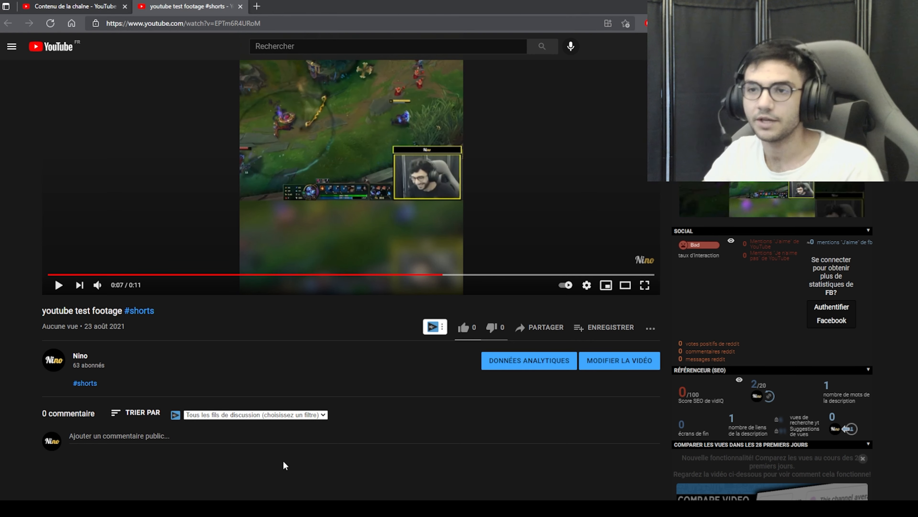
scroll(296, 468, up, 4)
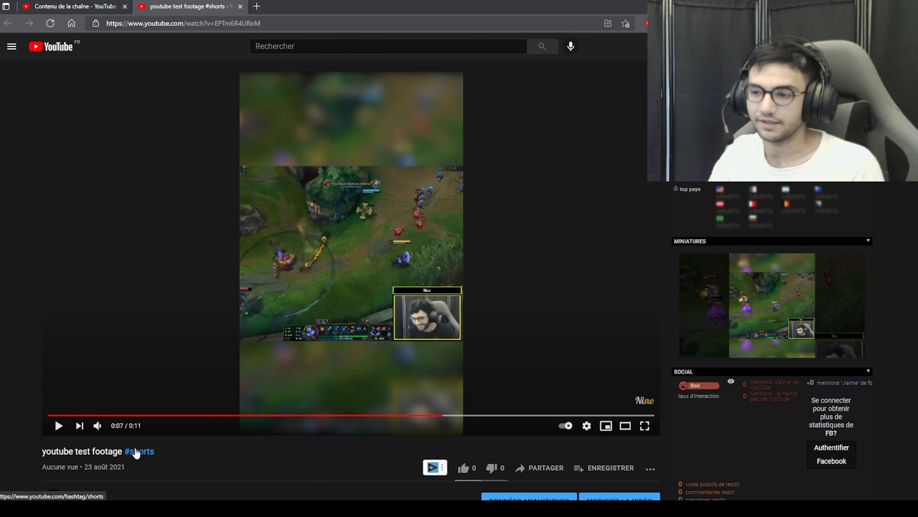